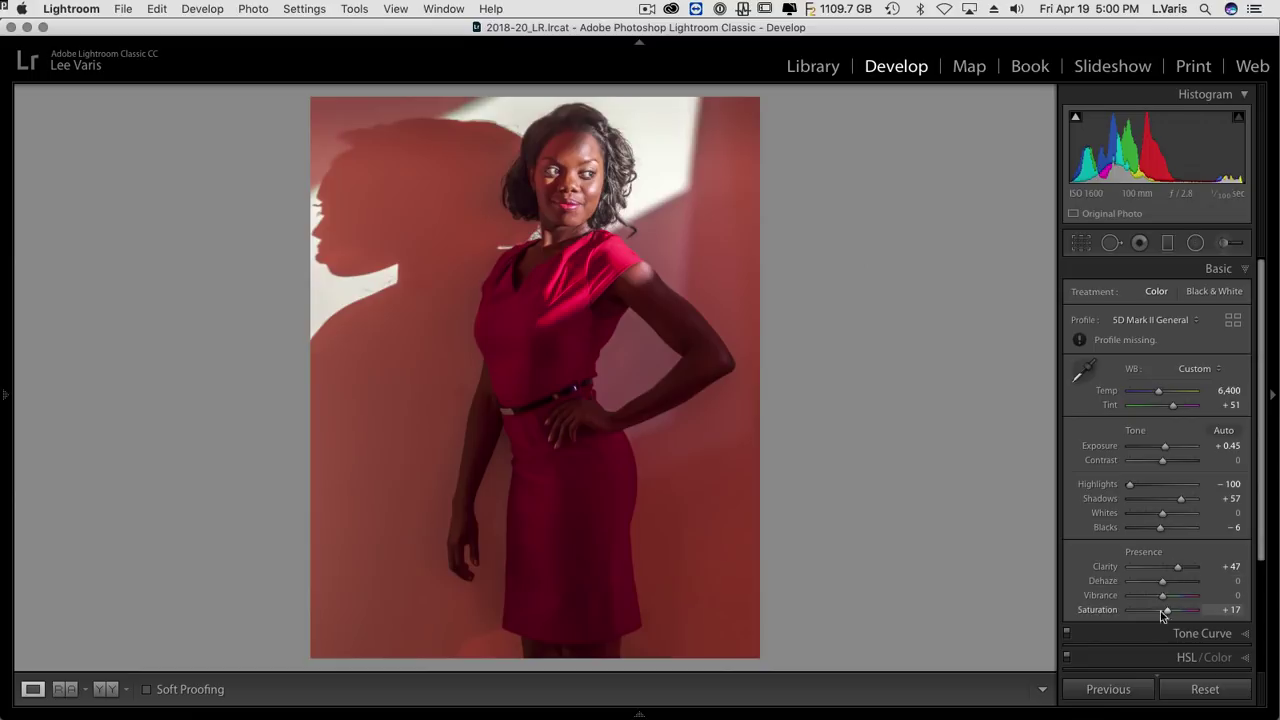
Step: Examine the shadow color around the belt, dress and hand at close zoom, and return to the full photo
left_click(507, 395)
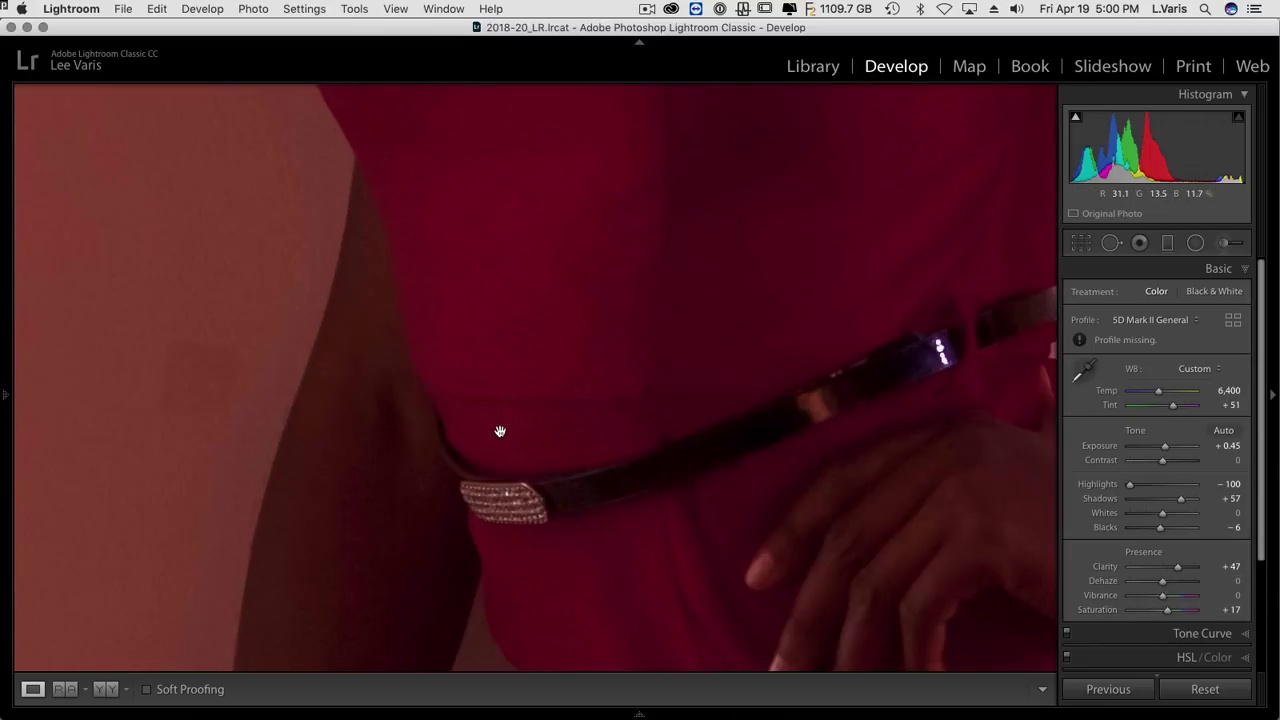
left_click_drag(503, 437, 507, 207)
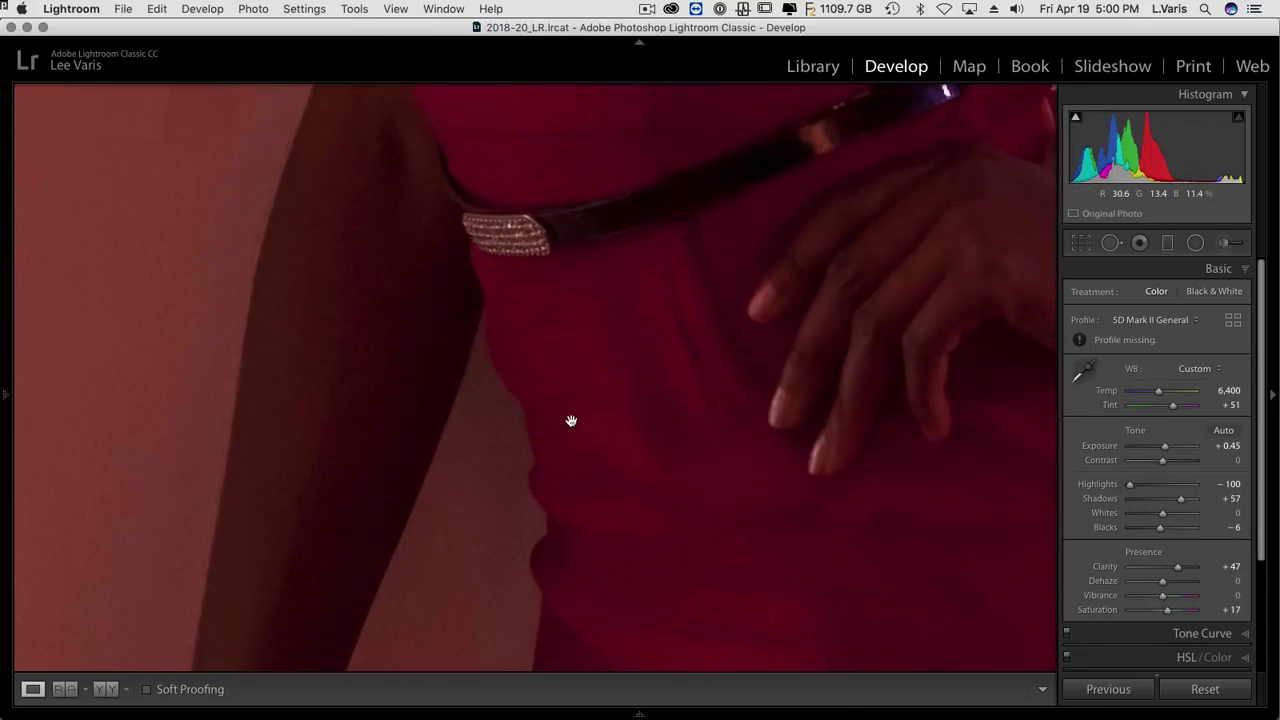
left_click_drag(609, 371, 558, 408)
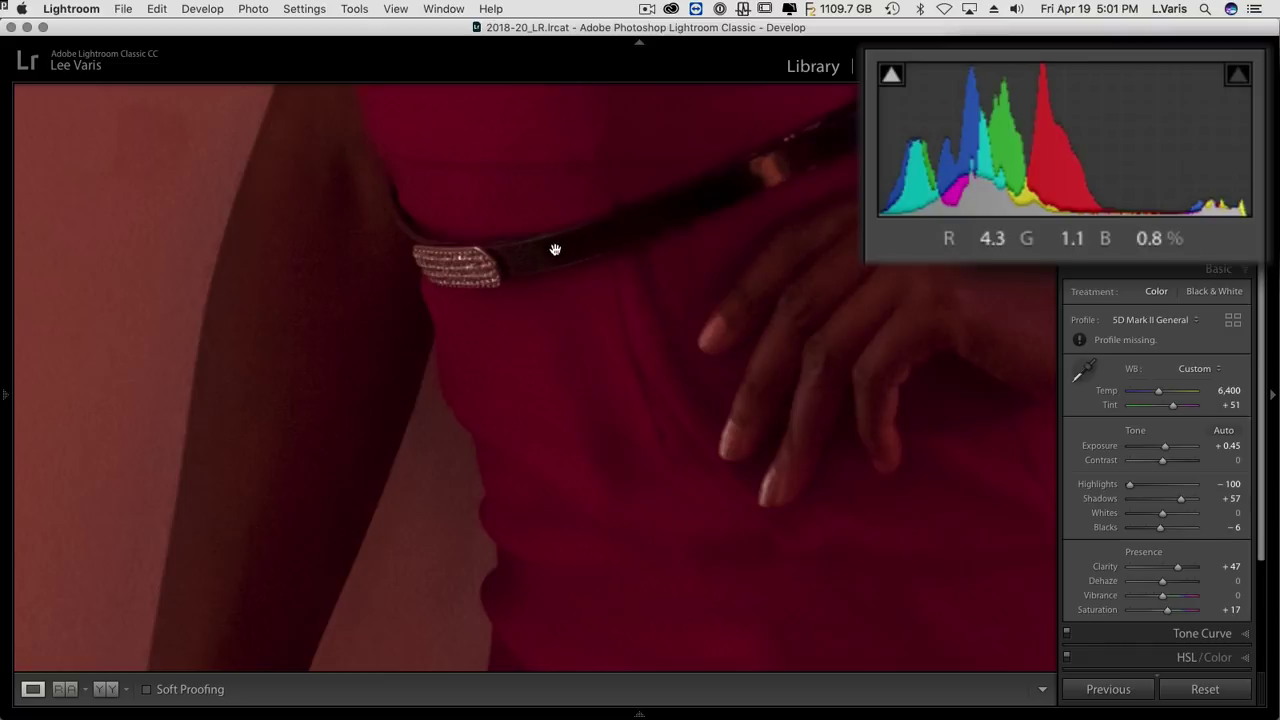
left_click(574, 286)
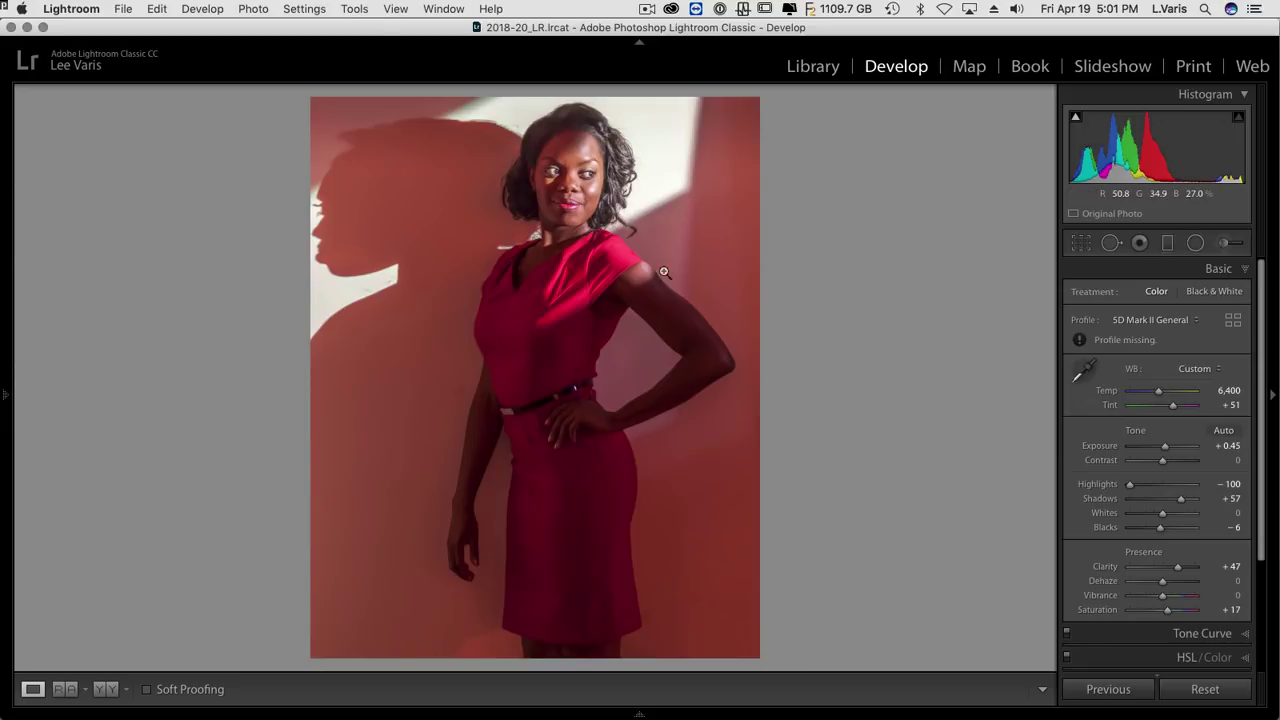
Step: Place a graduated filter with saturation -100 just below the photo's lower edge so that it affects the whole image
left_click(1168, 244)
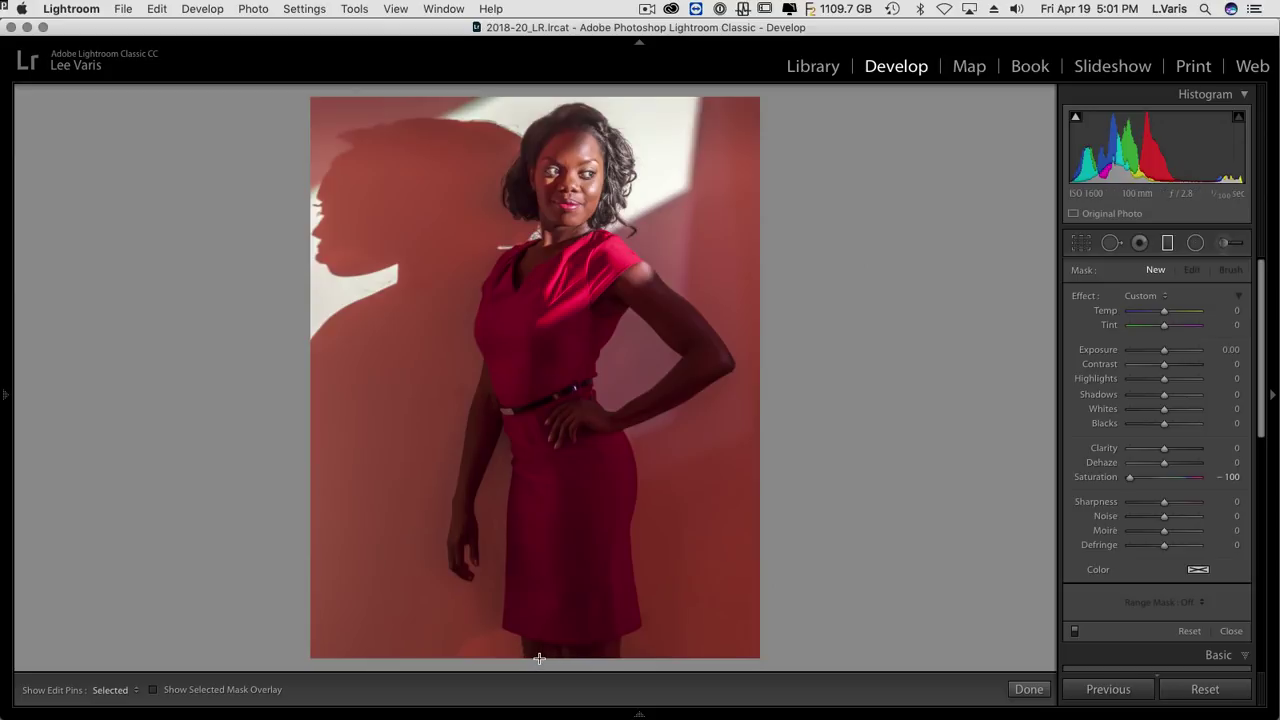
left_click_drag(539, 660, 539, 666)
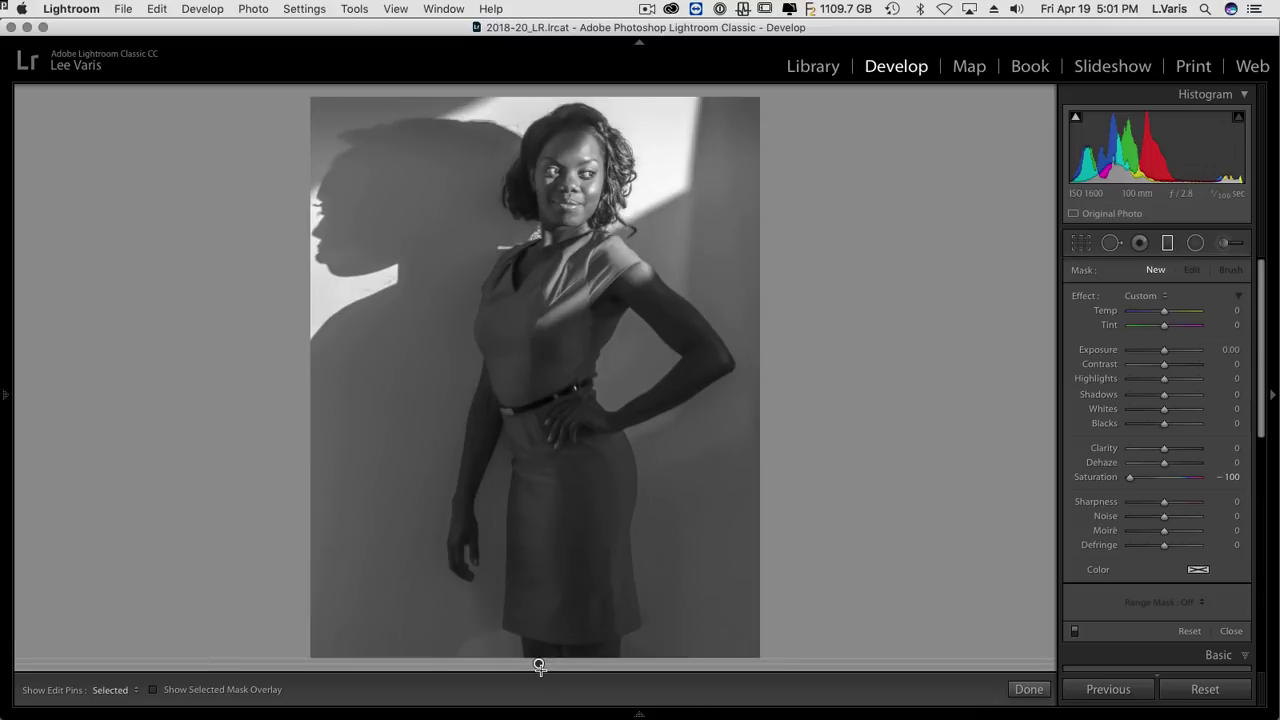
left_click_drag(539, 666, 539, 666)
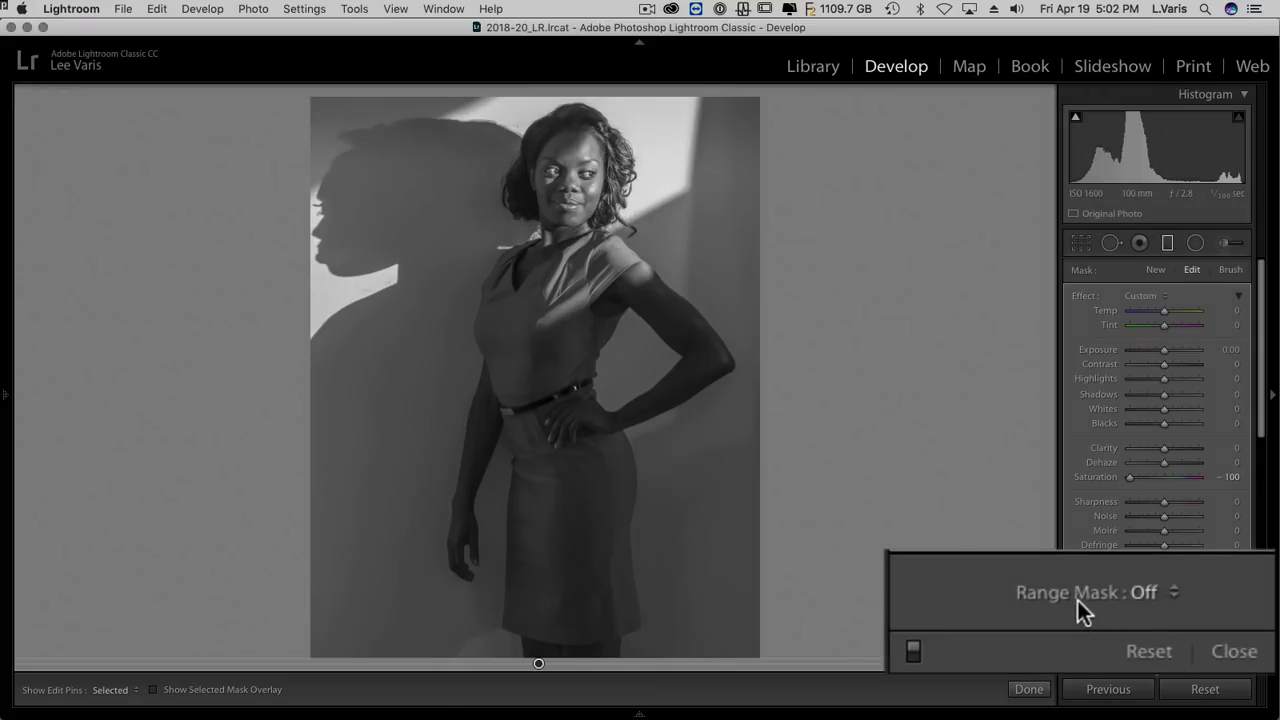
Step: Set the graduated filter's range mask to Luminance and briefly preview the luminance mask
left_click(1146, 592)
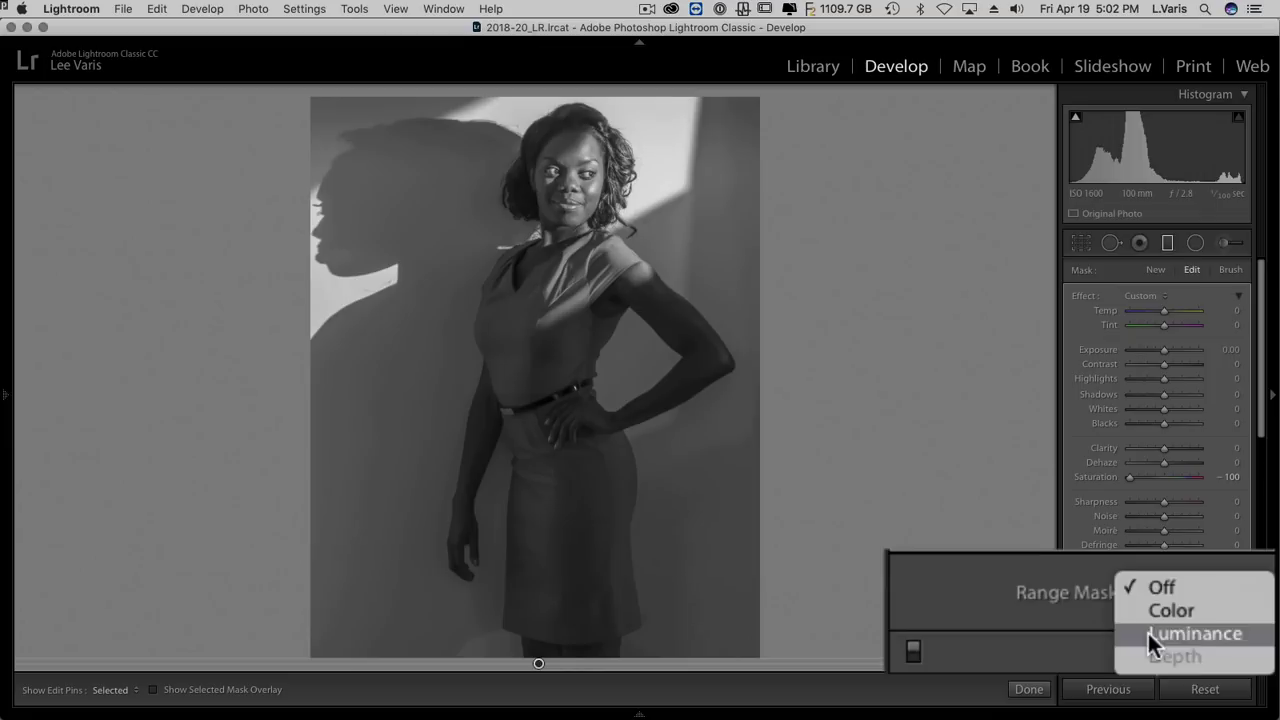
left_click(1148, 633)
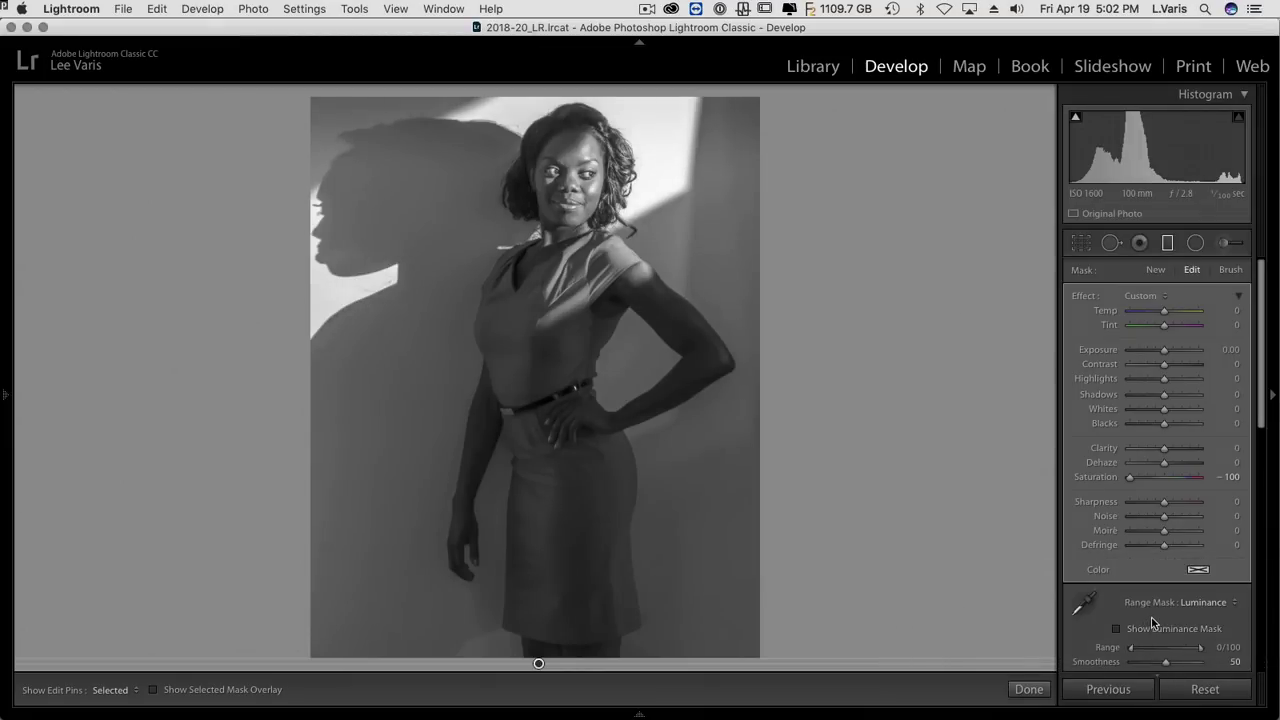
left_click_drag(1264, 410, 1263, 442)
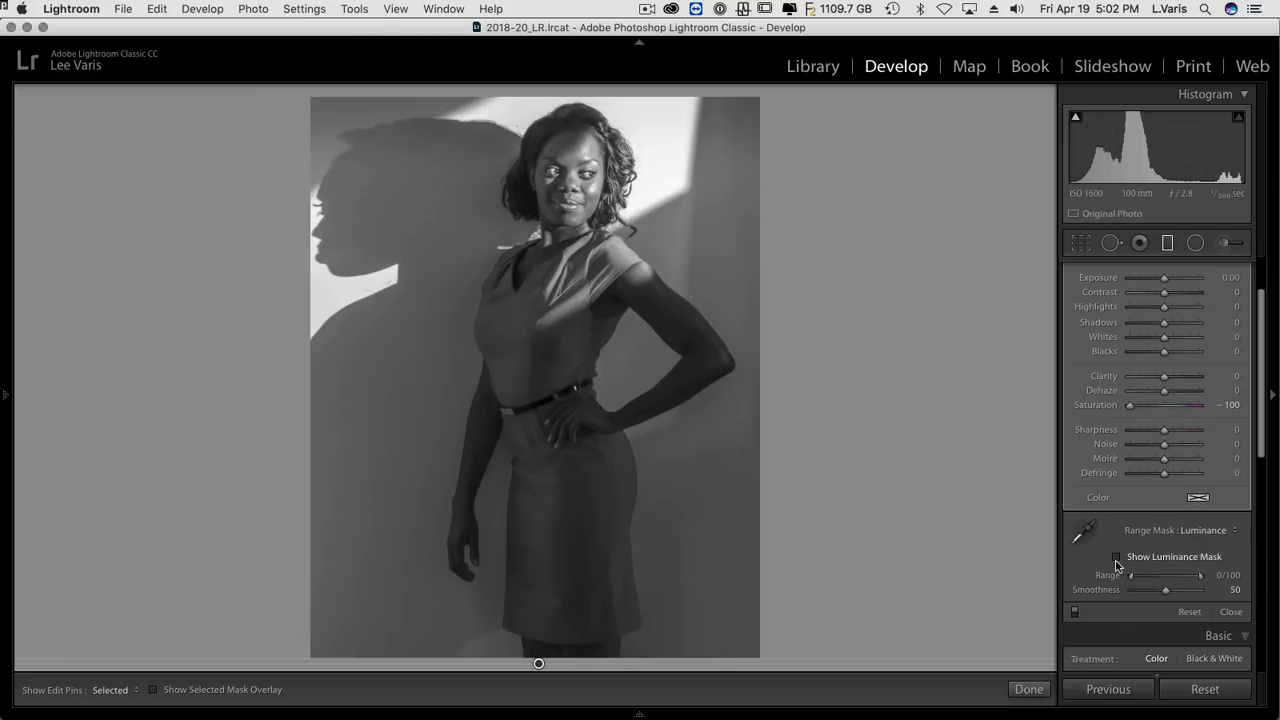
left_click(1117, 557)
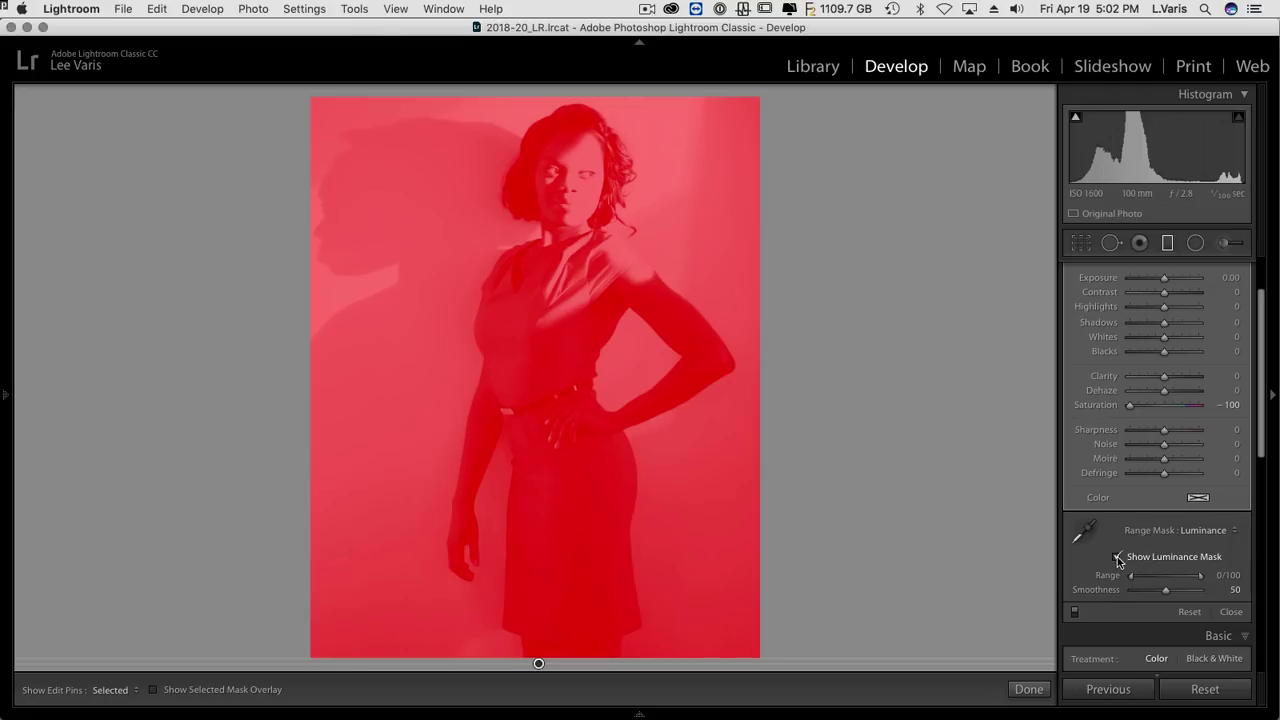
left_click(1117, 557)
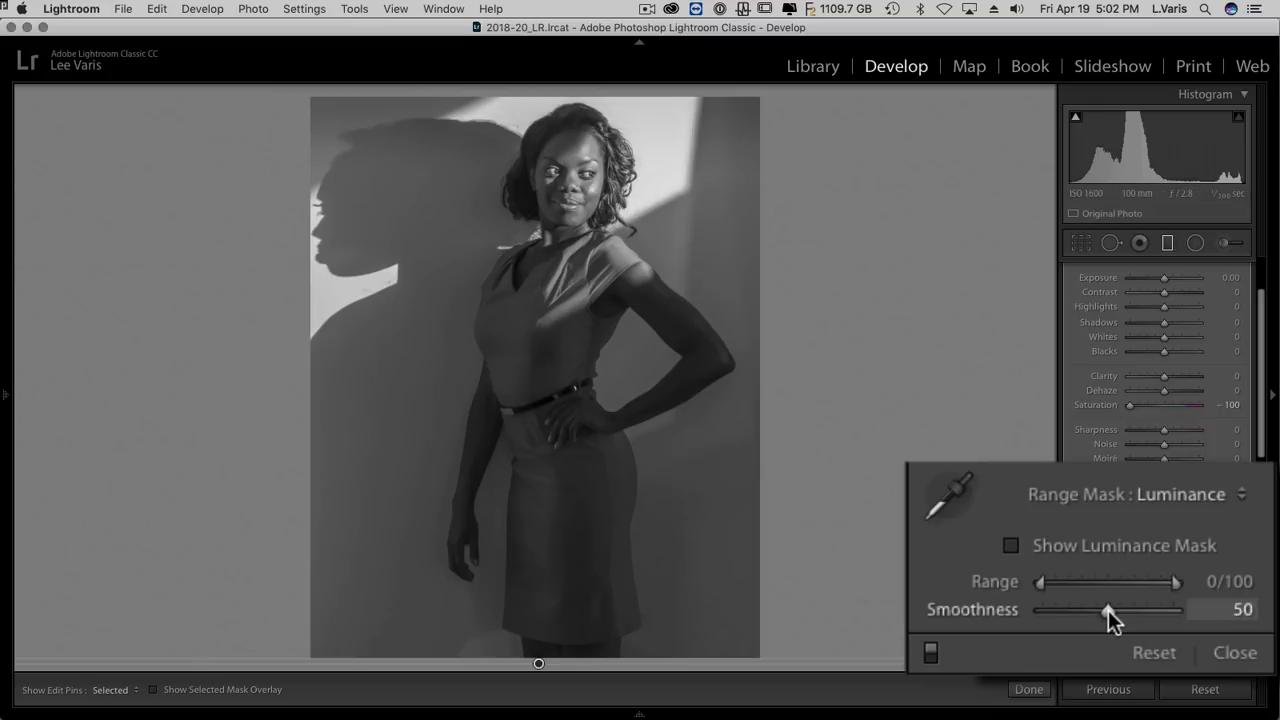
Step: Limit the luminance mask's range to 0/17 at smoothness 0, and raise the smoothness to 50
left_click_drag(1108, 610, 1013, 612)
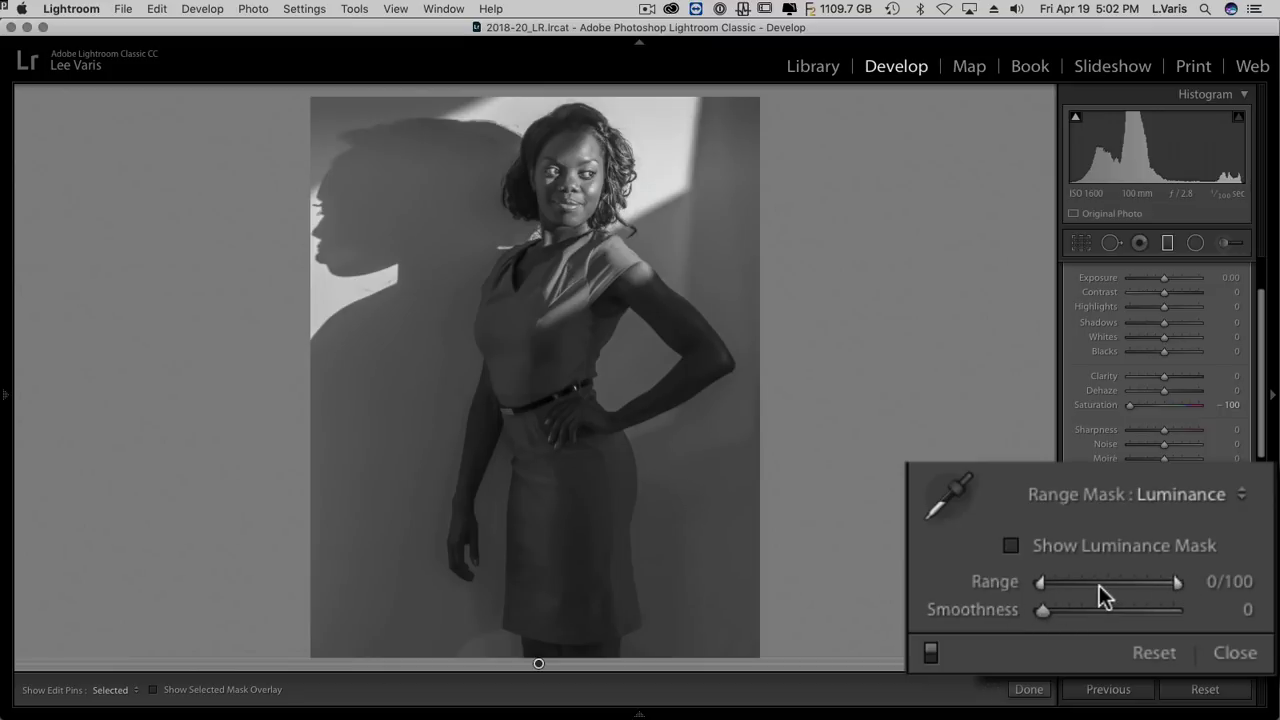
left_click_drag(1175, 583, 1065, 579)
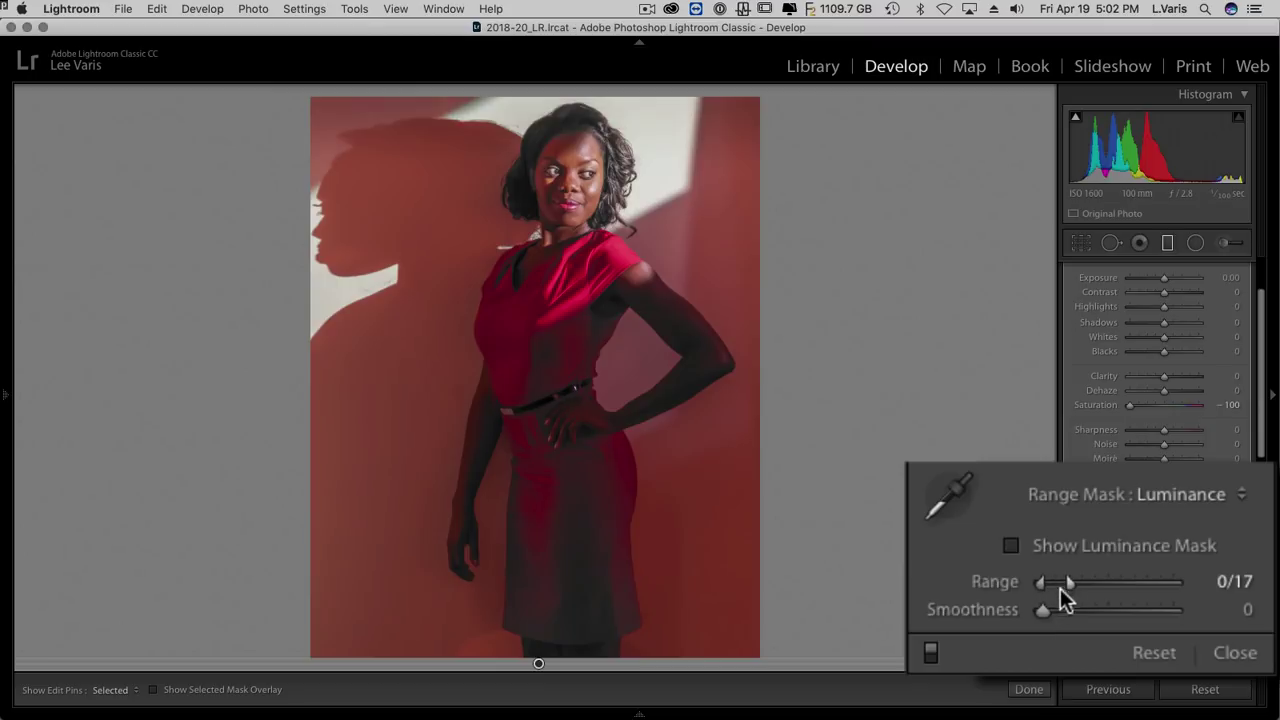
left_click_drag(1040, 608, 1106, 619)
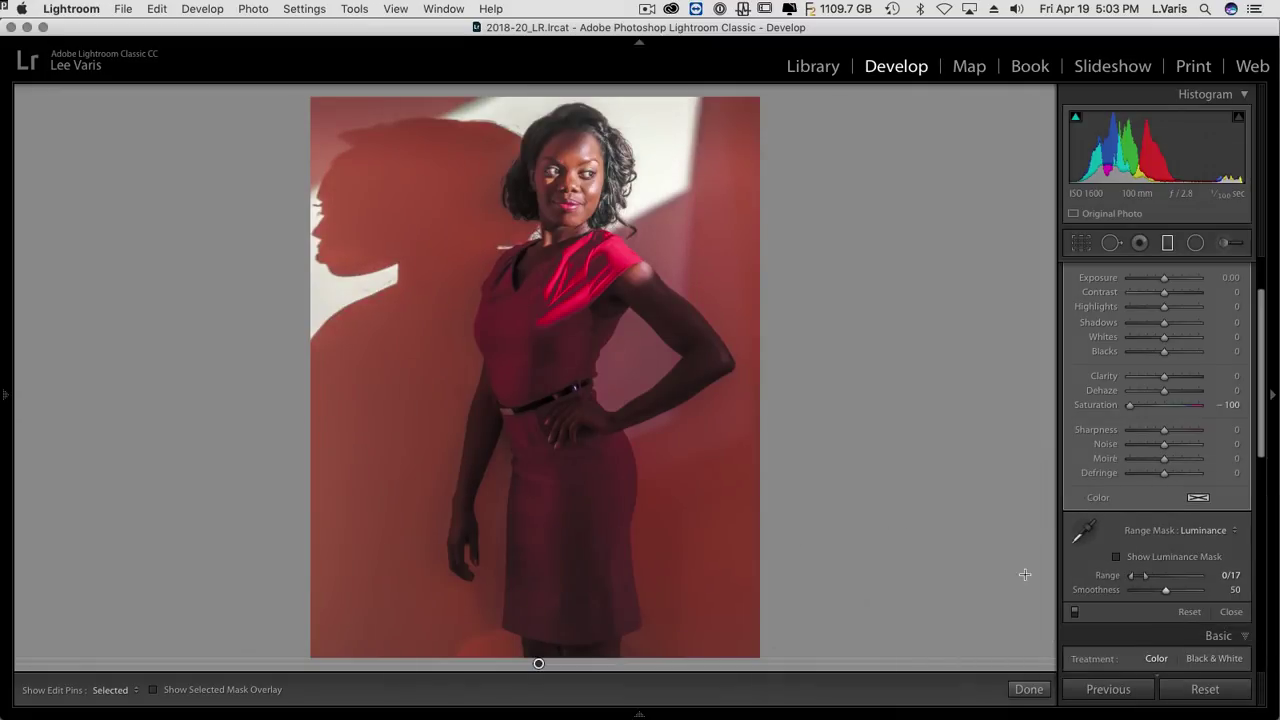
Step: Compare the photo with the graduated filter off and on, in full view and zoomed in on the belt
left_click(1074, 611)
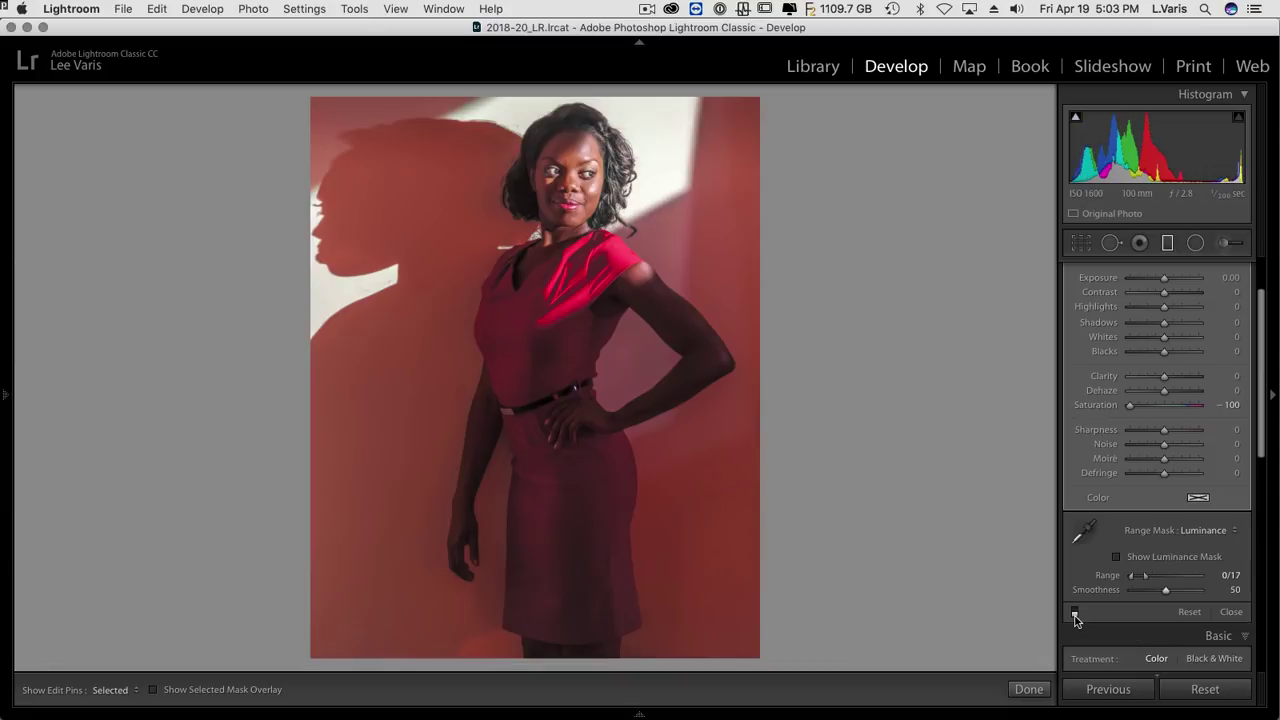
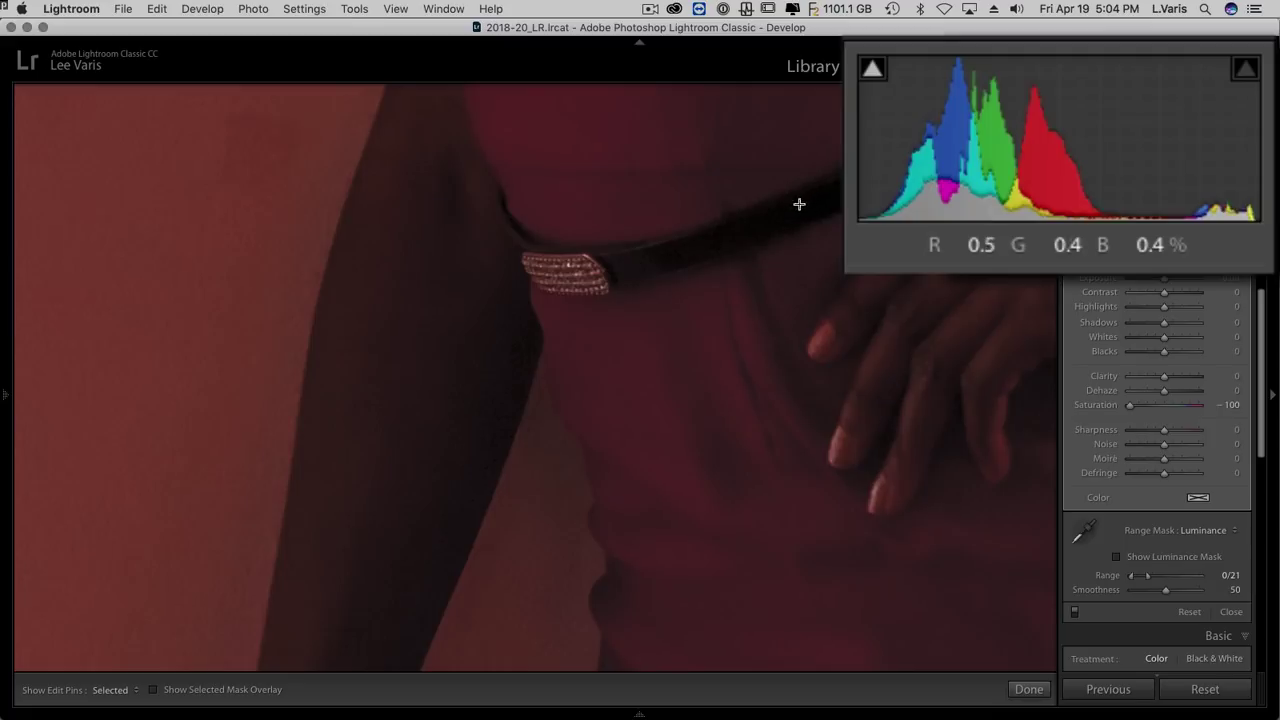
left_click(758, 377)
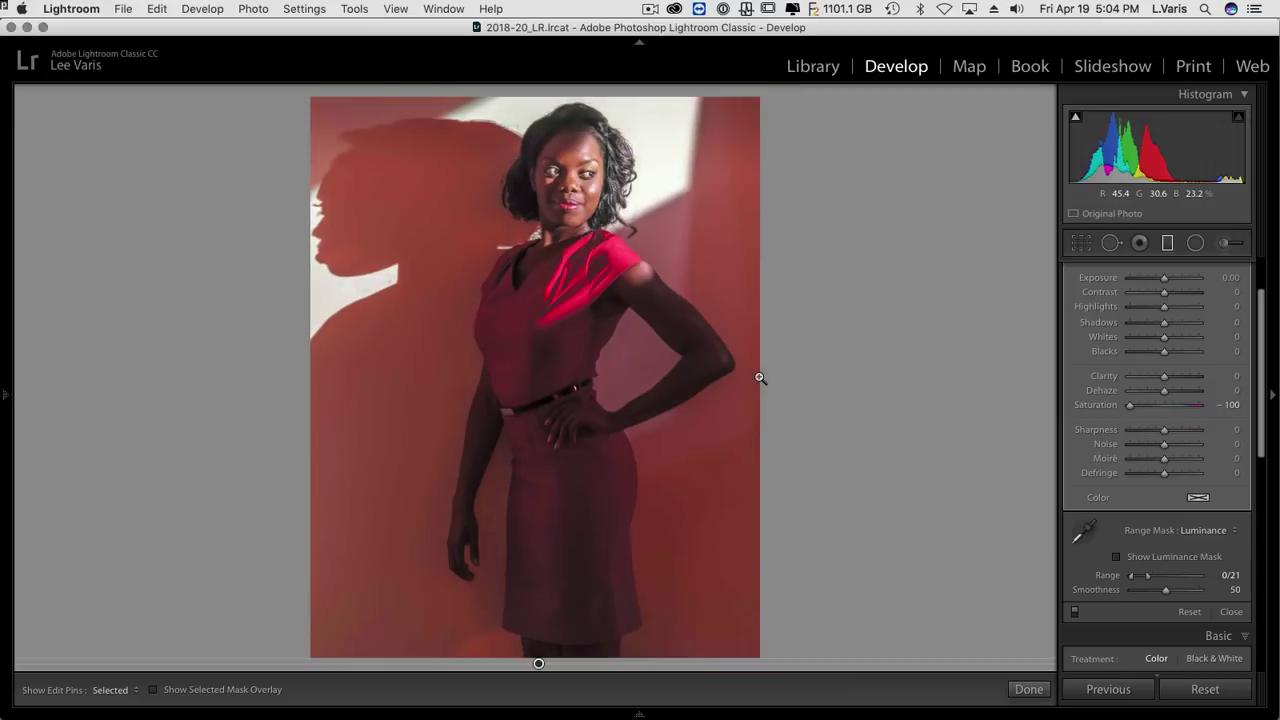
left_click(1074, 612)
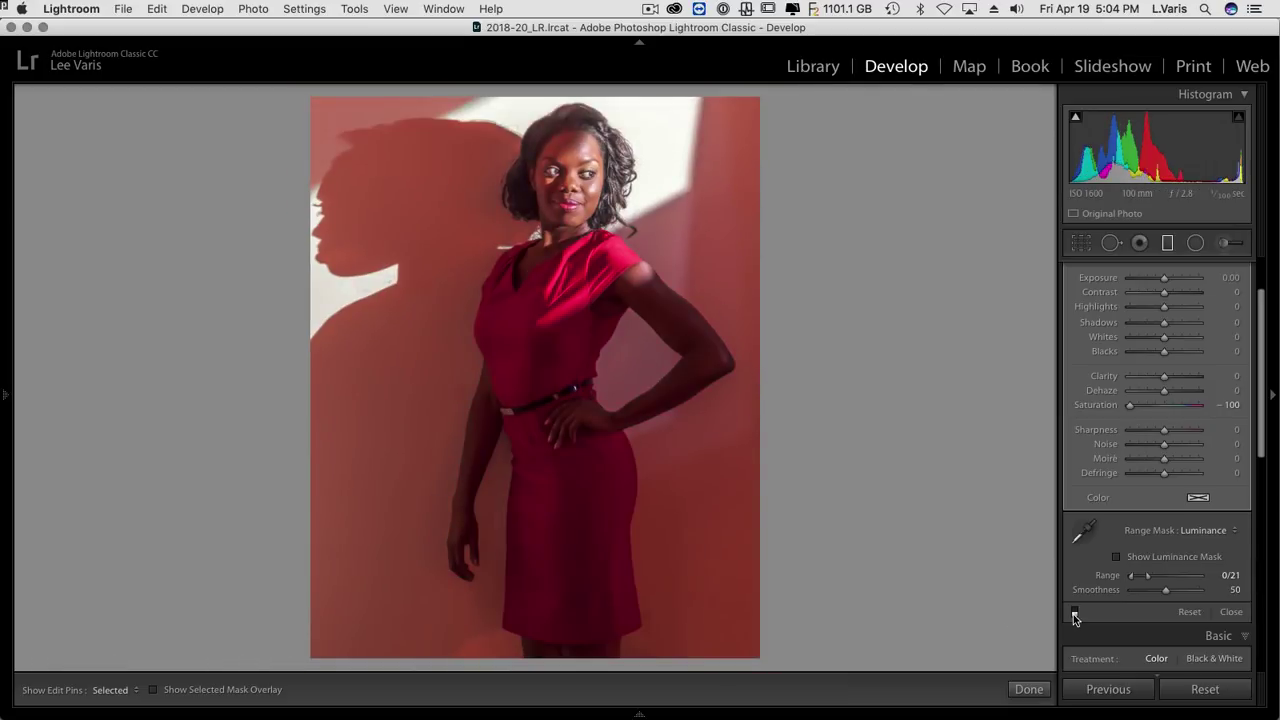
left_click(1074, 612)
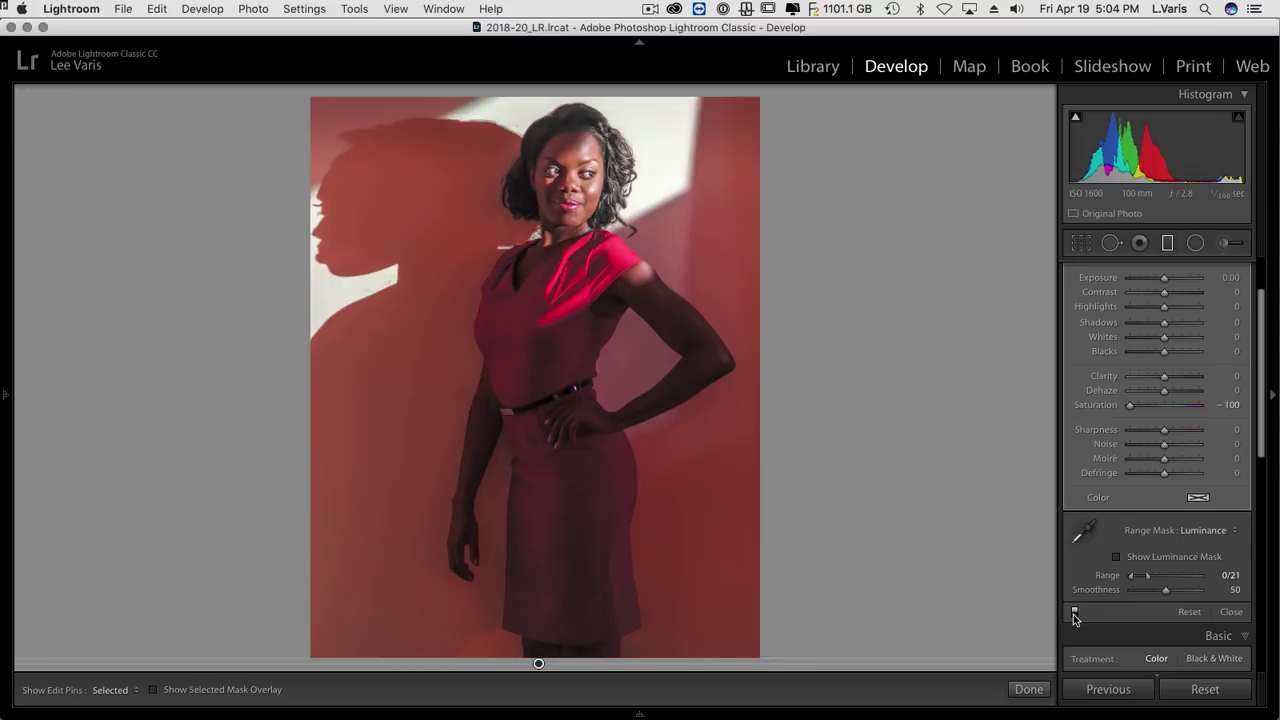
left_click(502, 412)
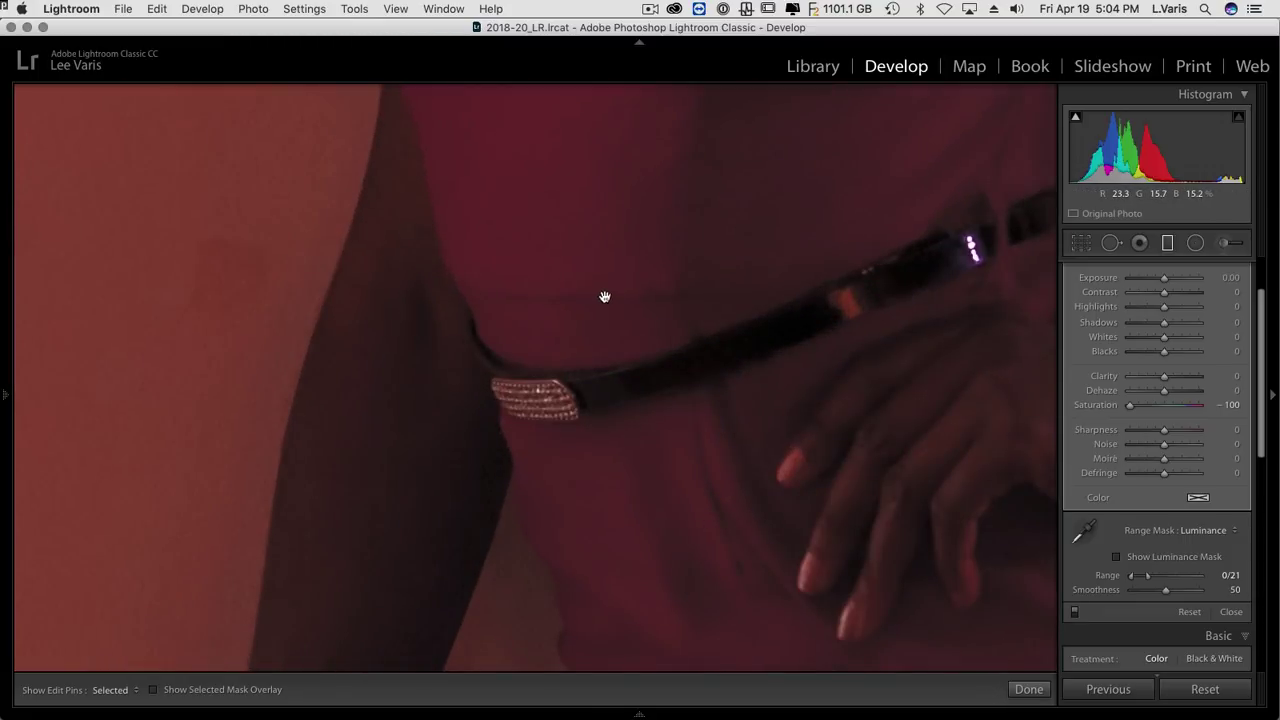
left_click(1075, 612)
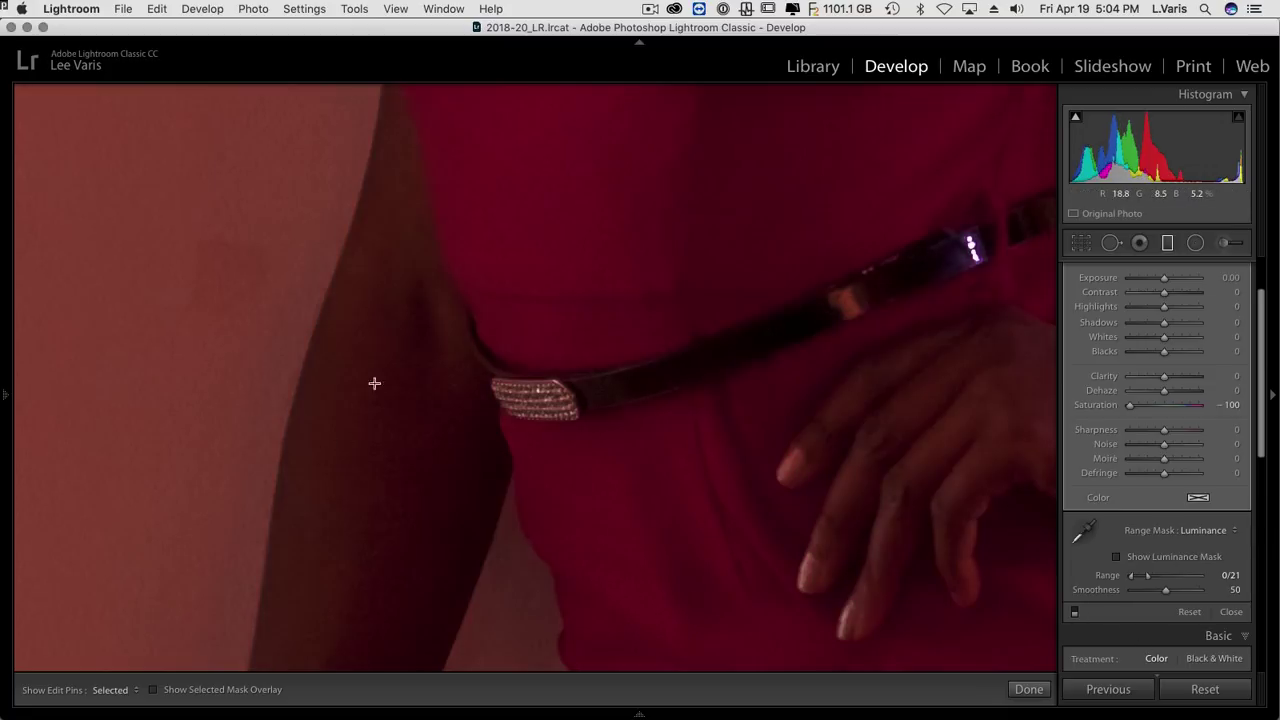
left_click(1075, 612)
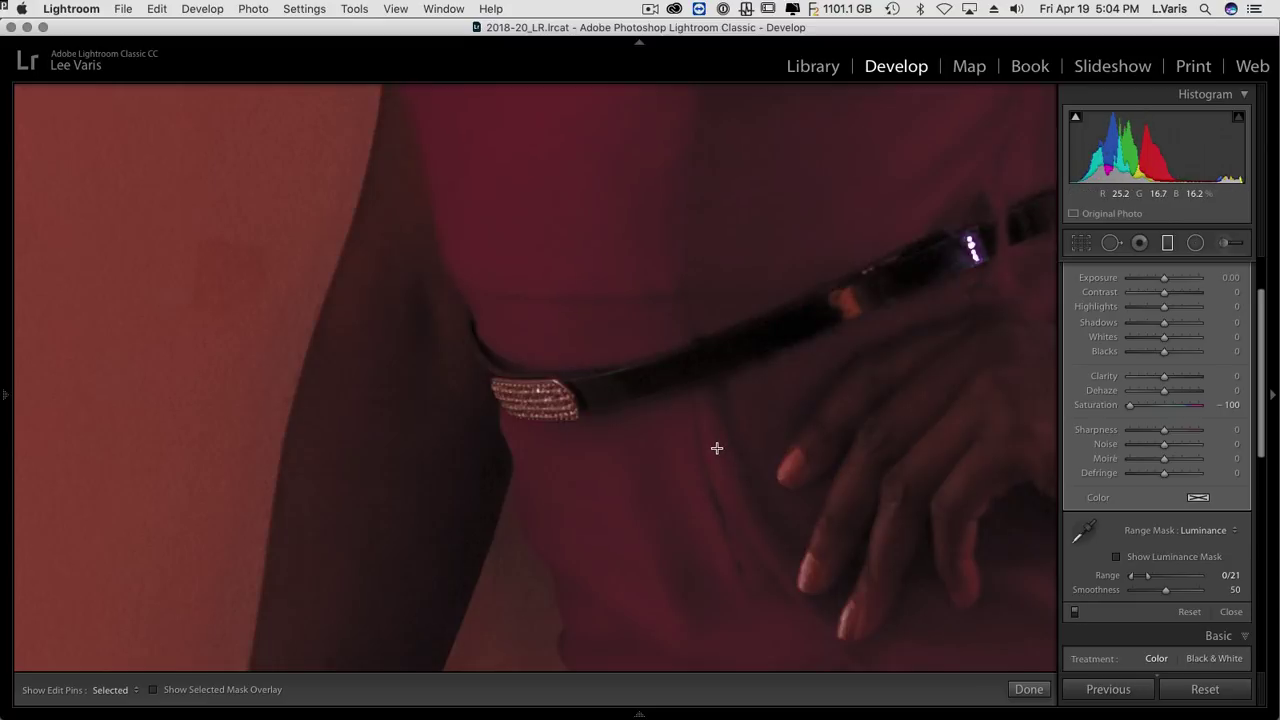
left_click(677, 404)
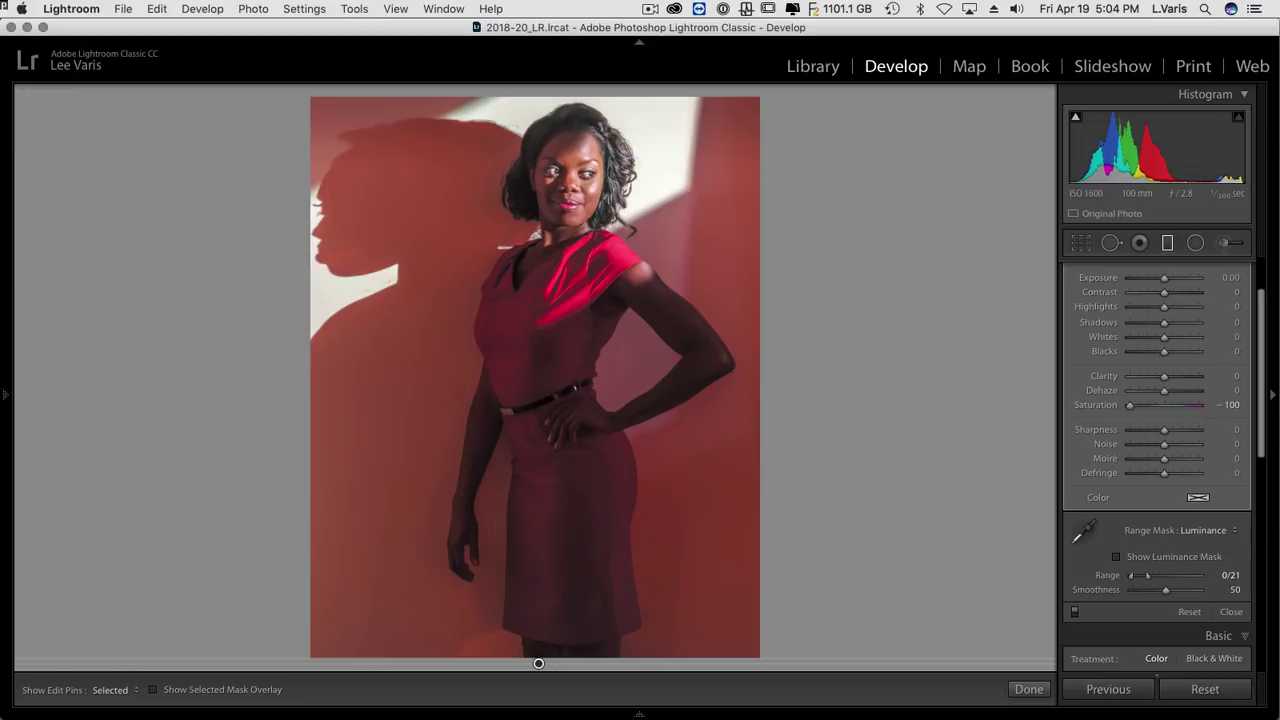
Step: Switch to Photoshop and add a neutral gray solid color fill layer (#797979) above the photo
key("super+Tab")
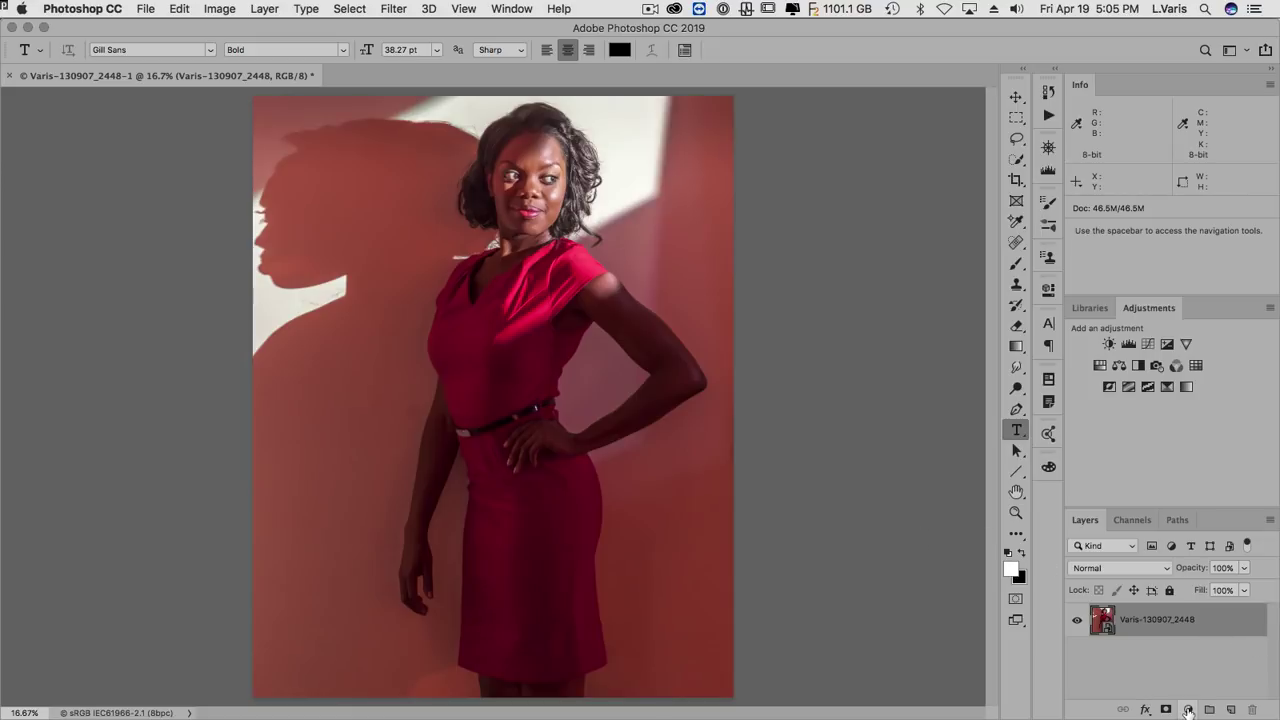
double_click(1157, 310)
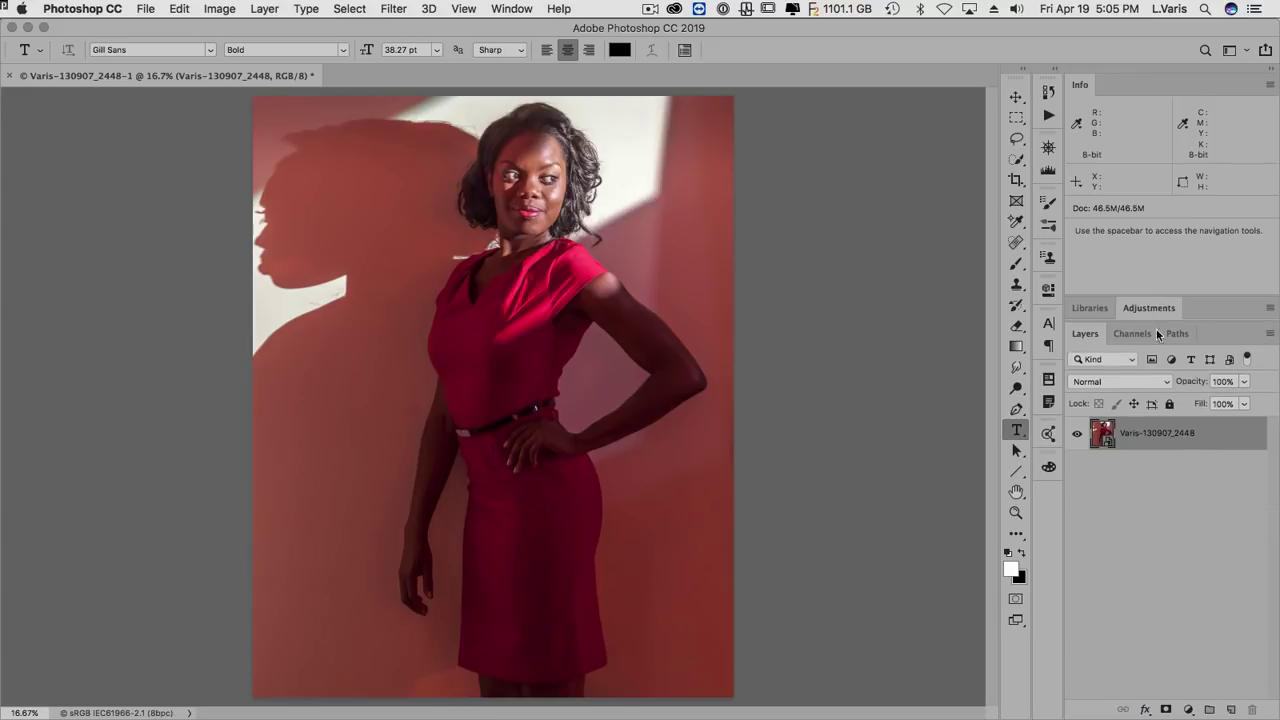
left_click(1188, 709)
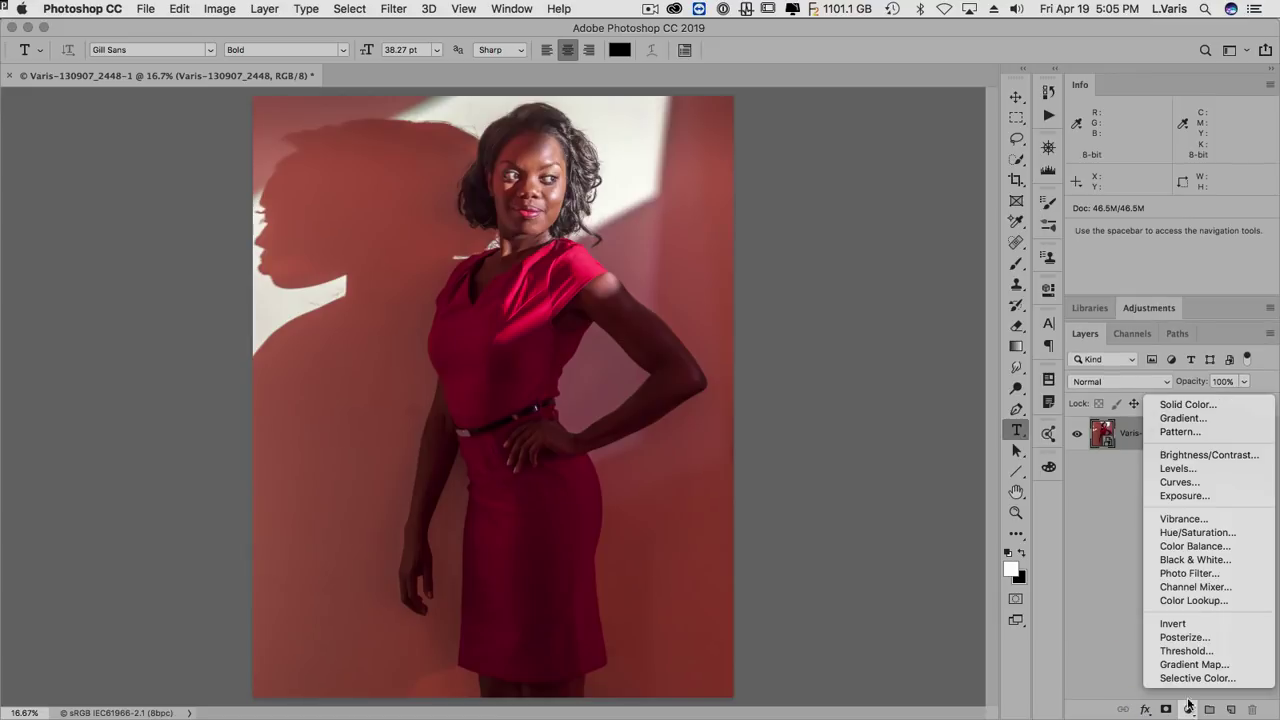
left_click(1201, 405)
left_click_drag(266, 275, 229, 279)
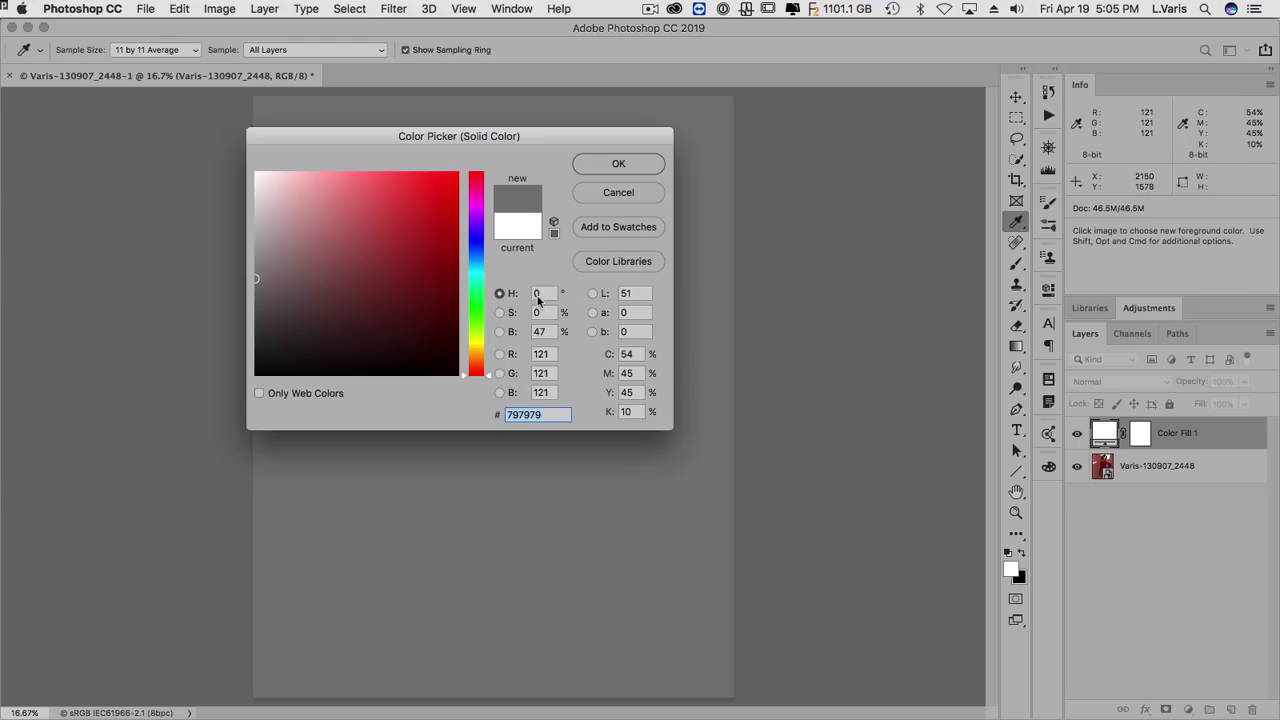
left_click(600, 164)
key("t")
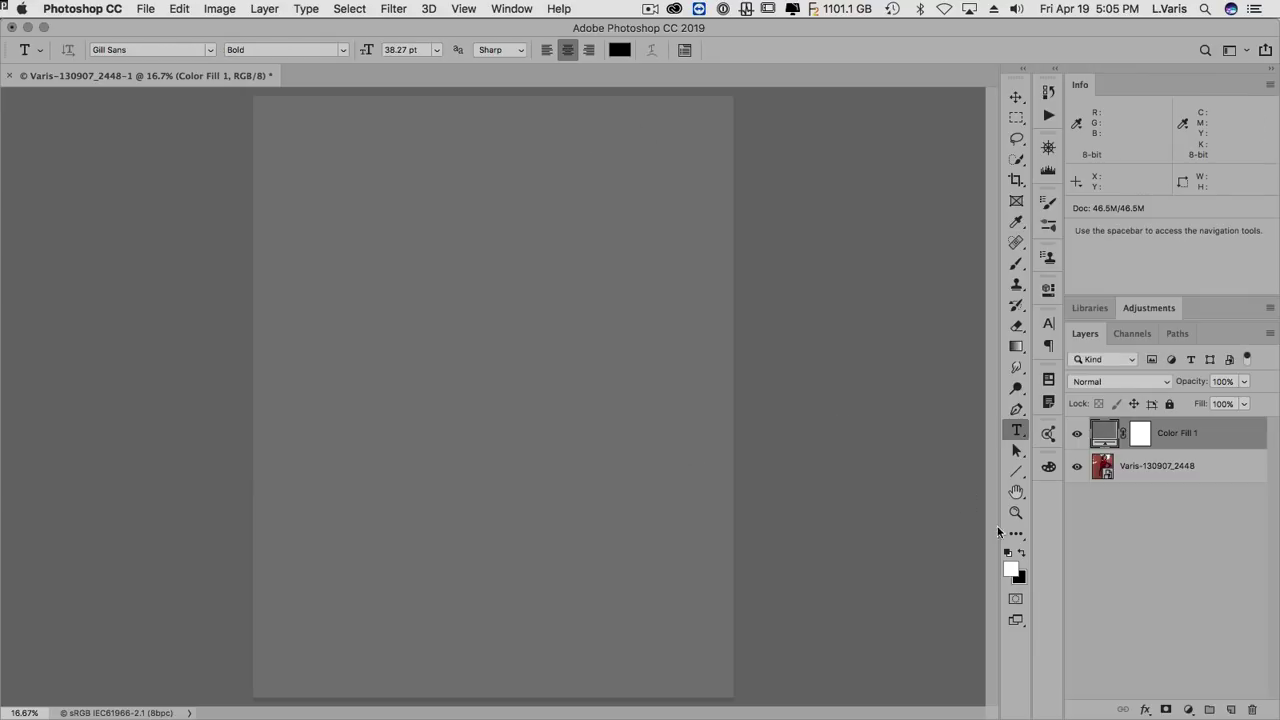
Step: Try the Color blend mode on the gray fill layer, shown and hidden for comparison, and restore its blend mode to Normal
left_click(1141, 384)
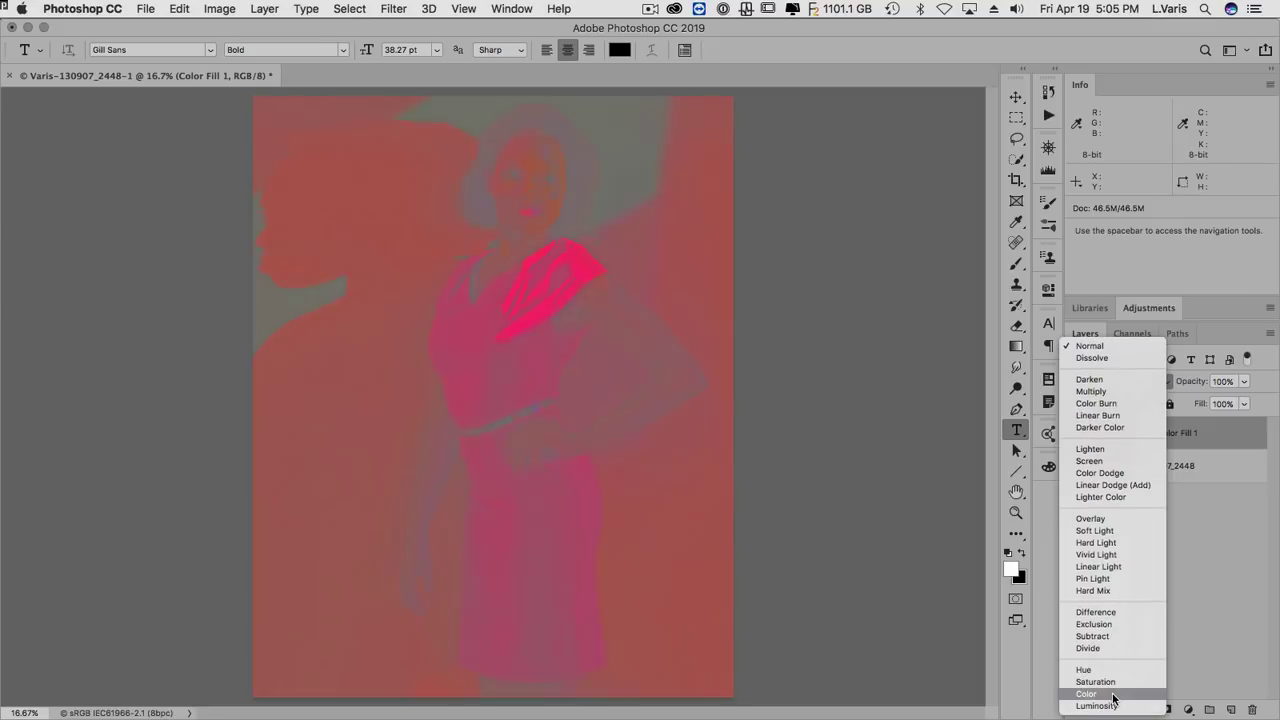
left_click(1113, 696)
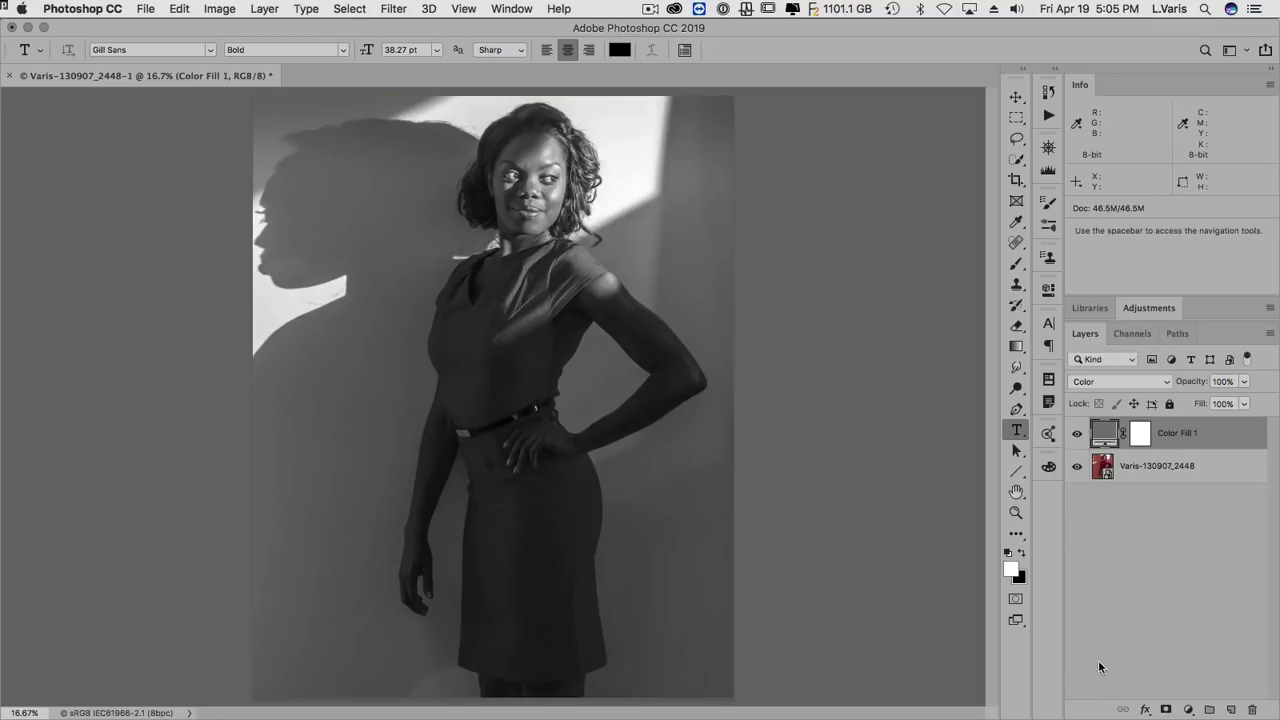
left_click(1078, 434)
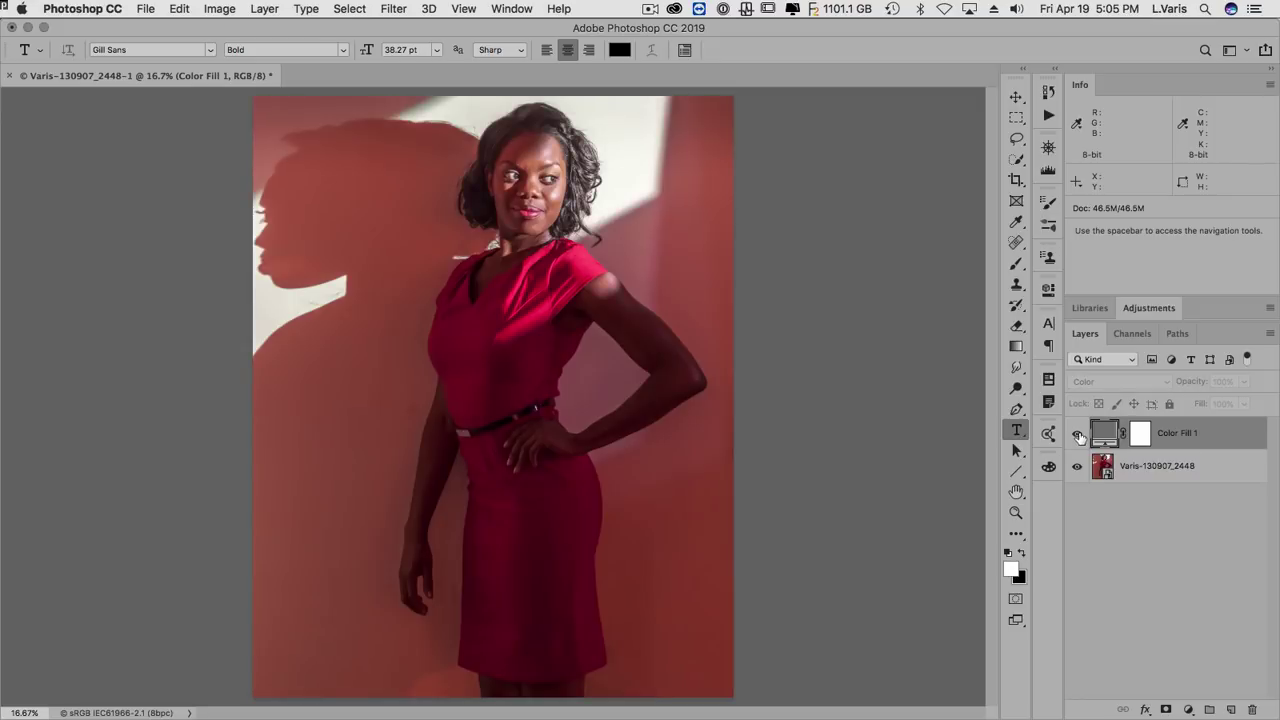
left_click(1078, 434)
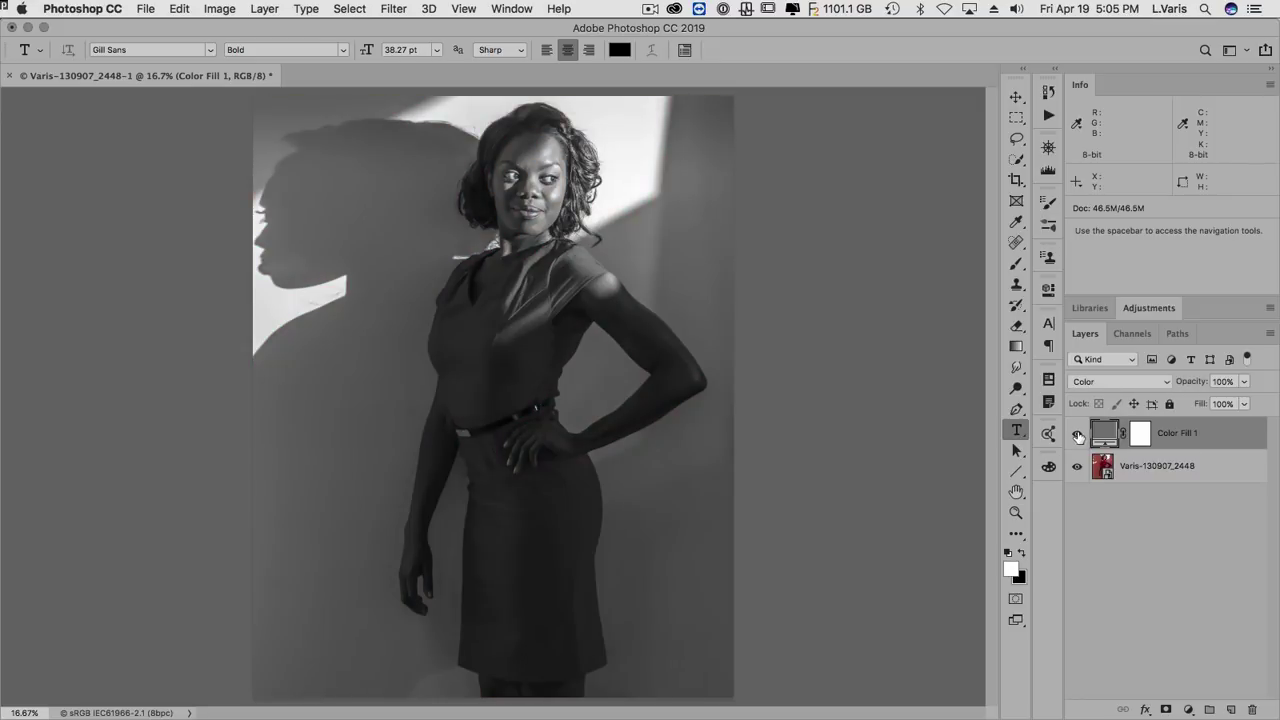
left_click(1115, 381)
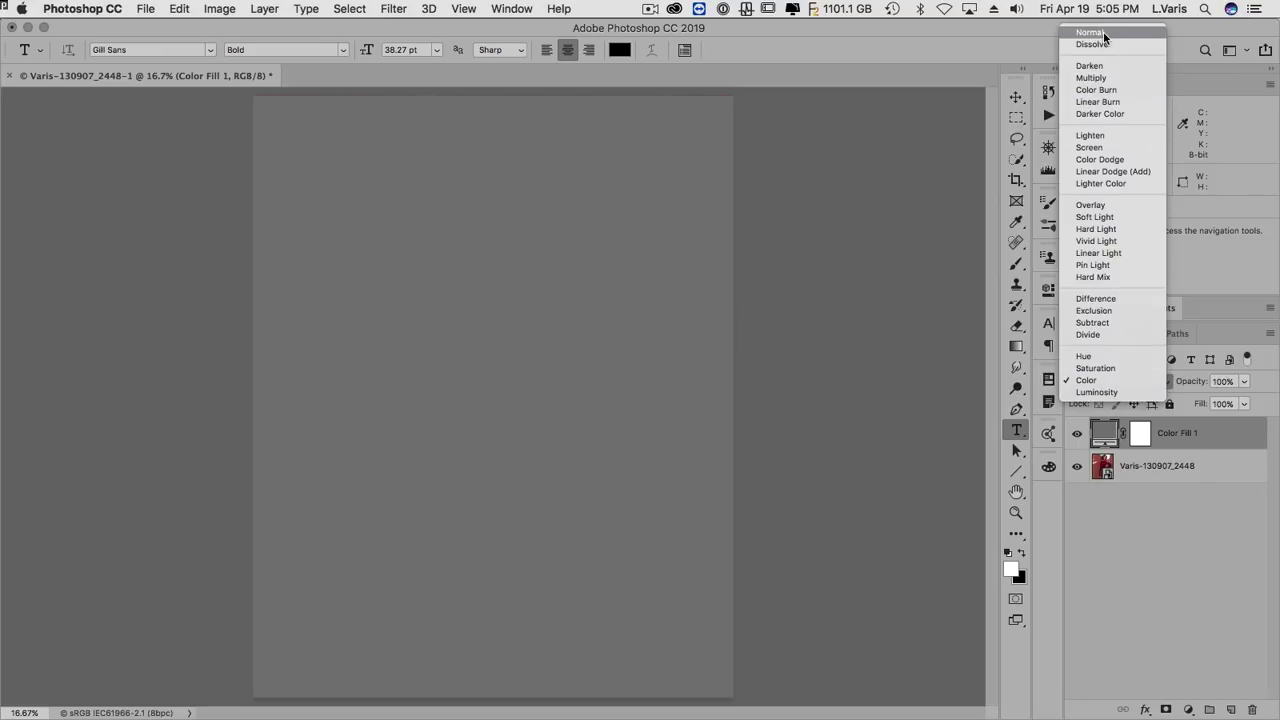
left_click(1103, 32)
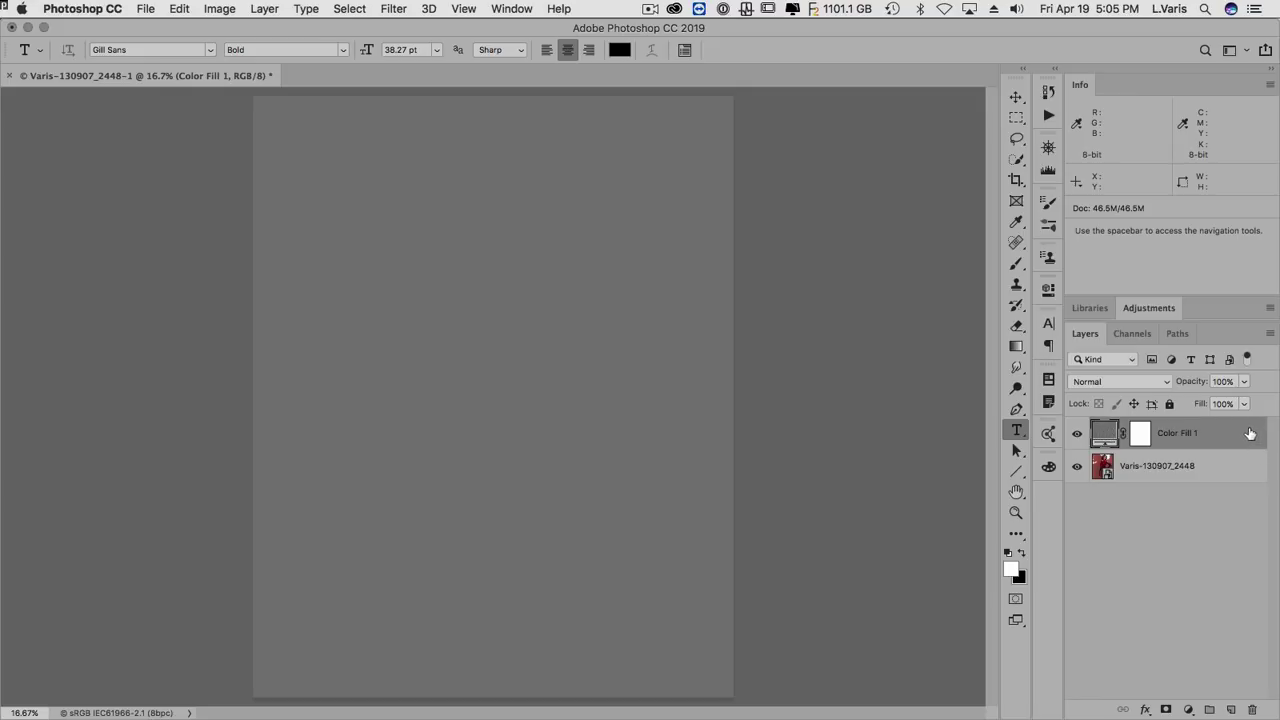
Step: In the gray fill layer's blending options, restrict it to the underlying layer's shadows with the Blend If highlight limit split at 21 / 43
left_click(1270, 335)
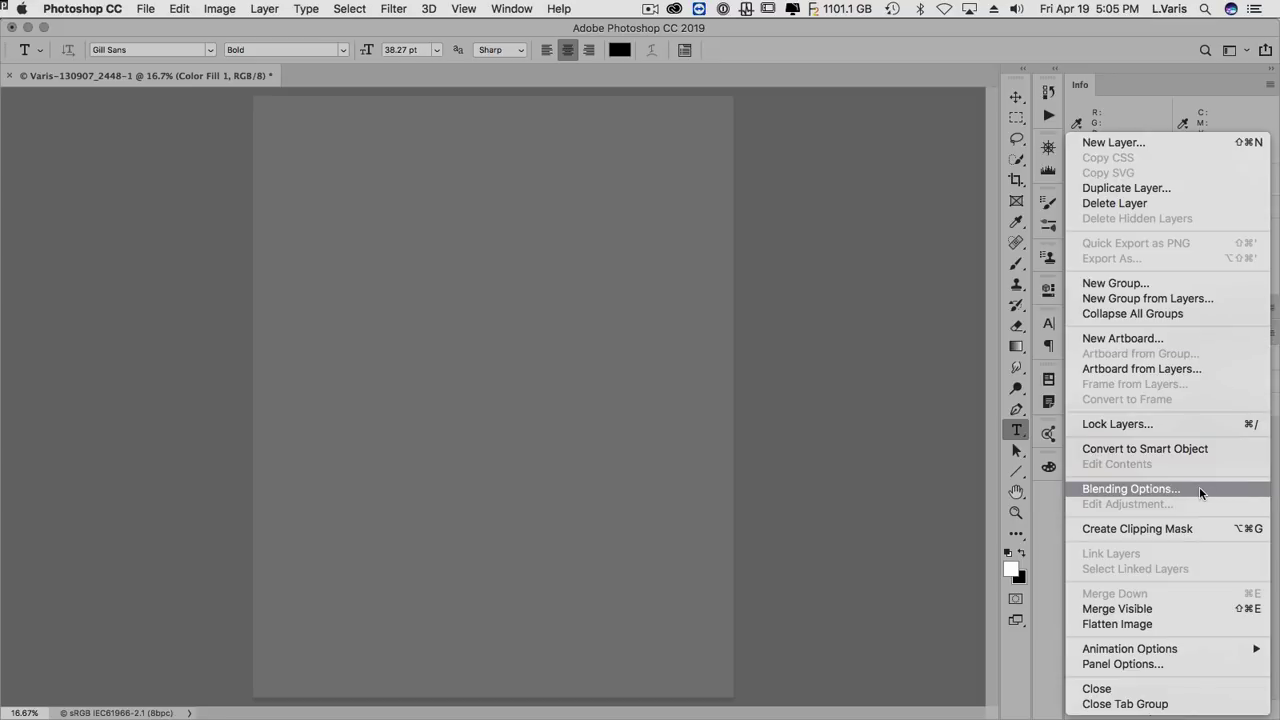
key("Escape")
key("h")
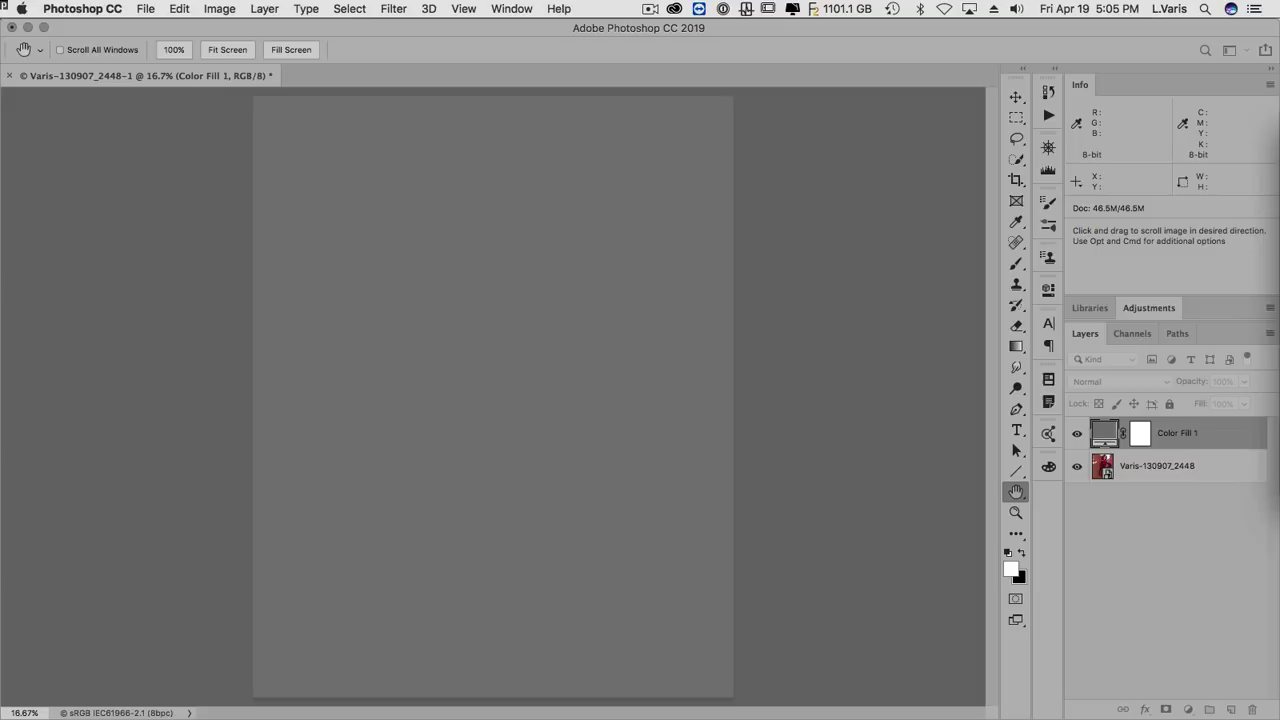
left_click_drag(867, 138, 759, 130)
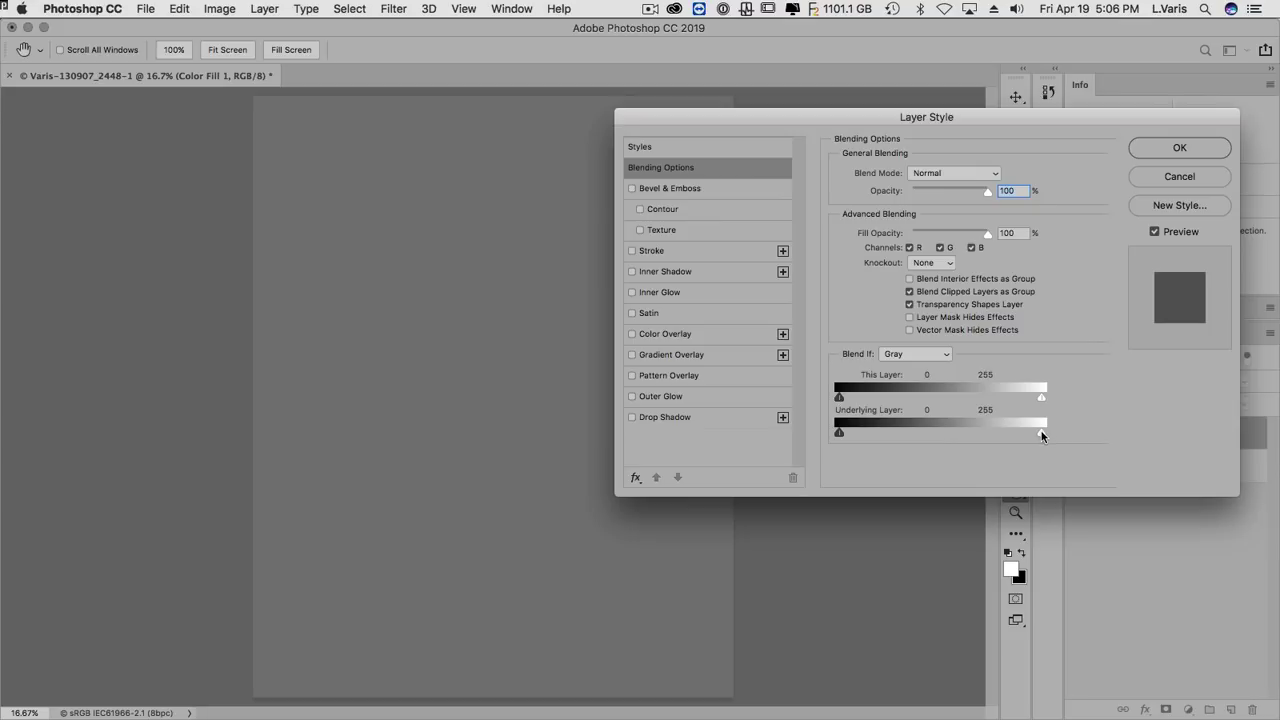
left_click_drag(1041, 433, 868, 433)
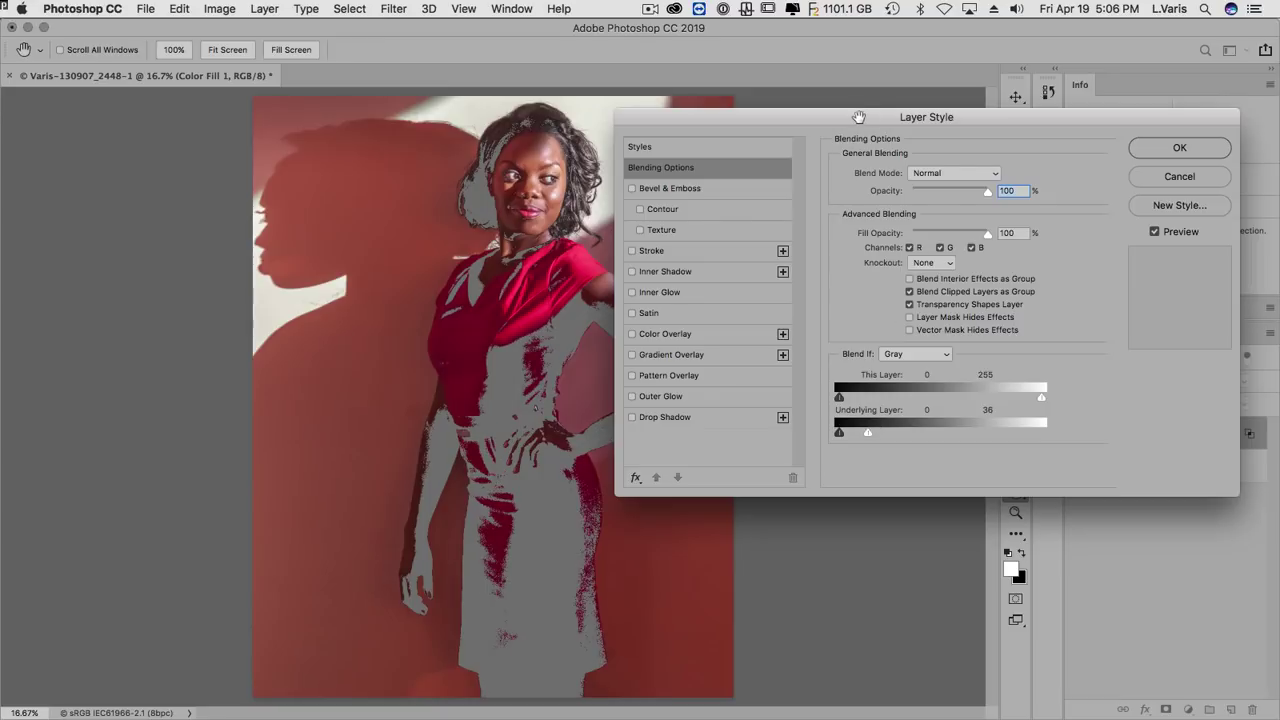
left_click_drag(864, 110, 1007, 106)
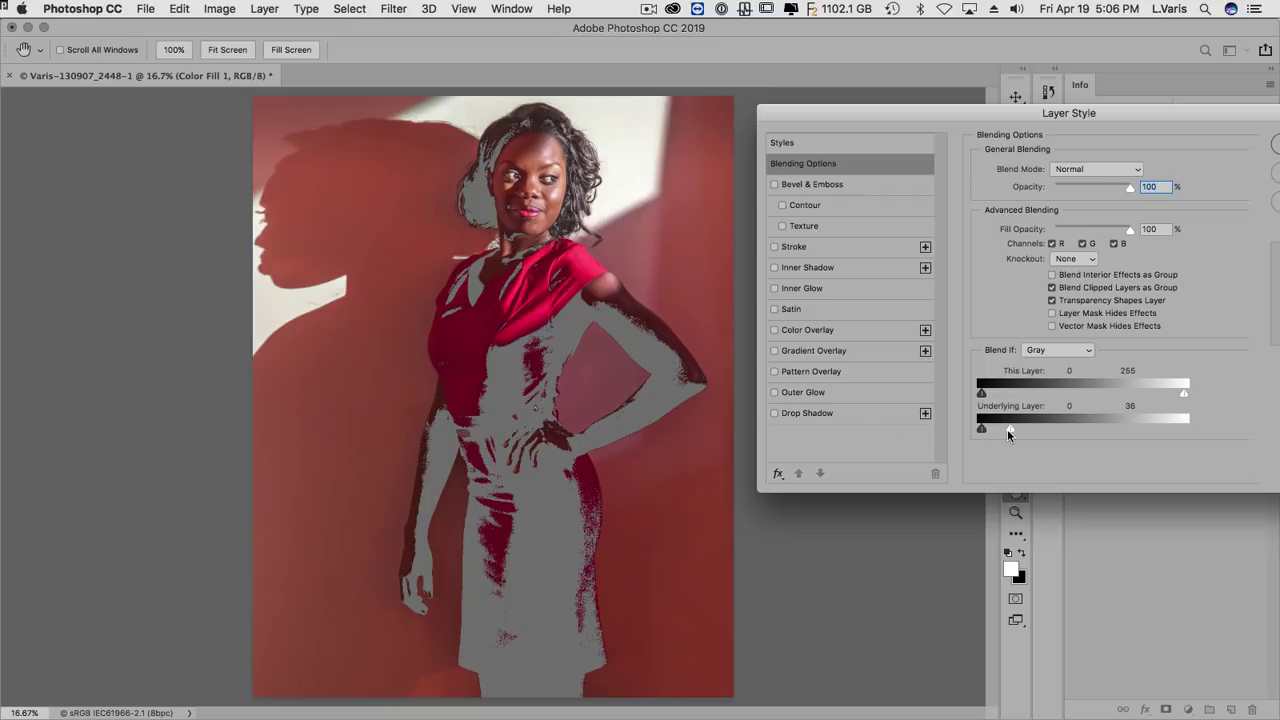
left_click_drag(1007, 429, 1014, 429)
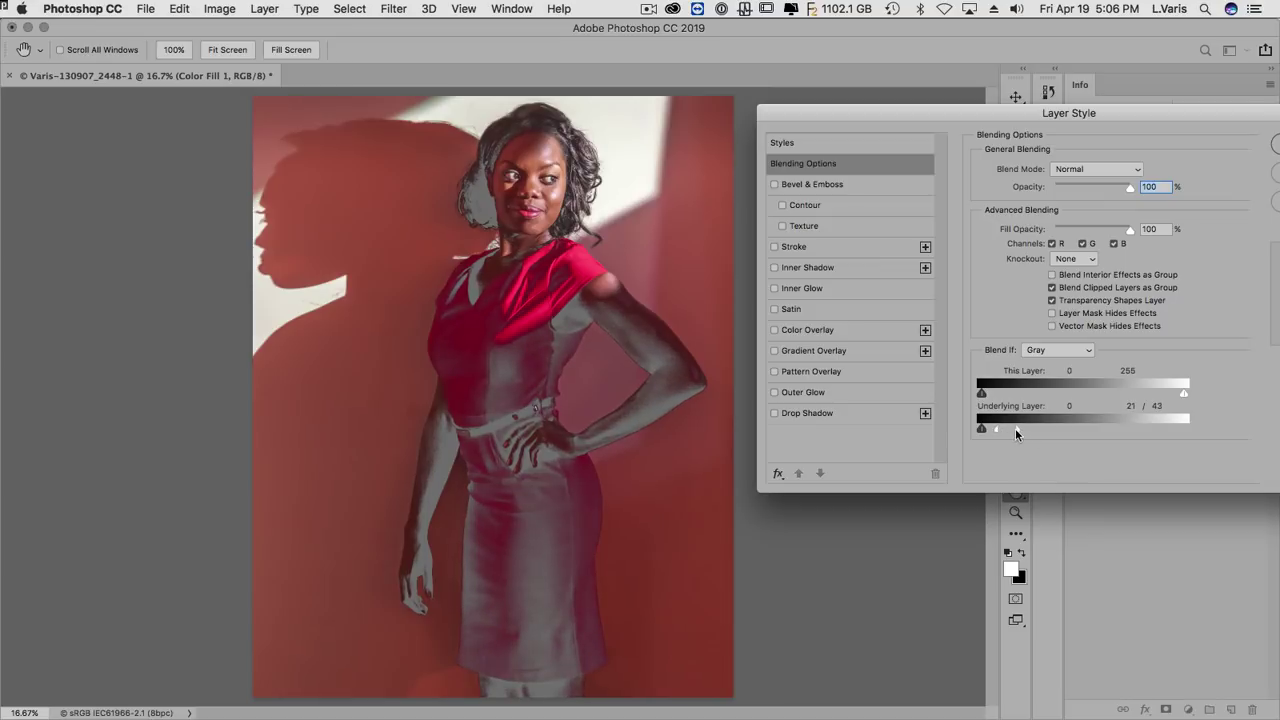
Step: Set the gray fill layer's blend mode to Color in the Layer Style dialog and accept the settings
left_click_drag(1110, 114, 1003, 108)
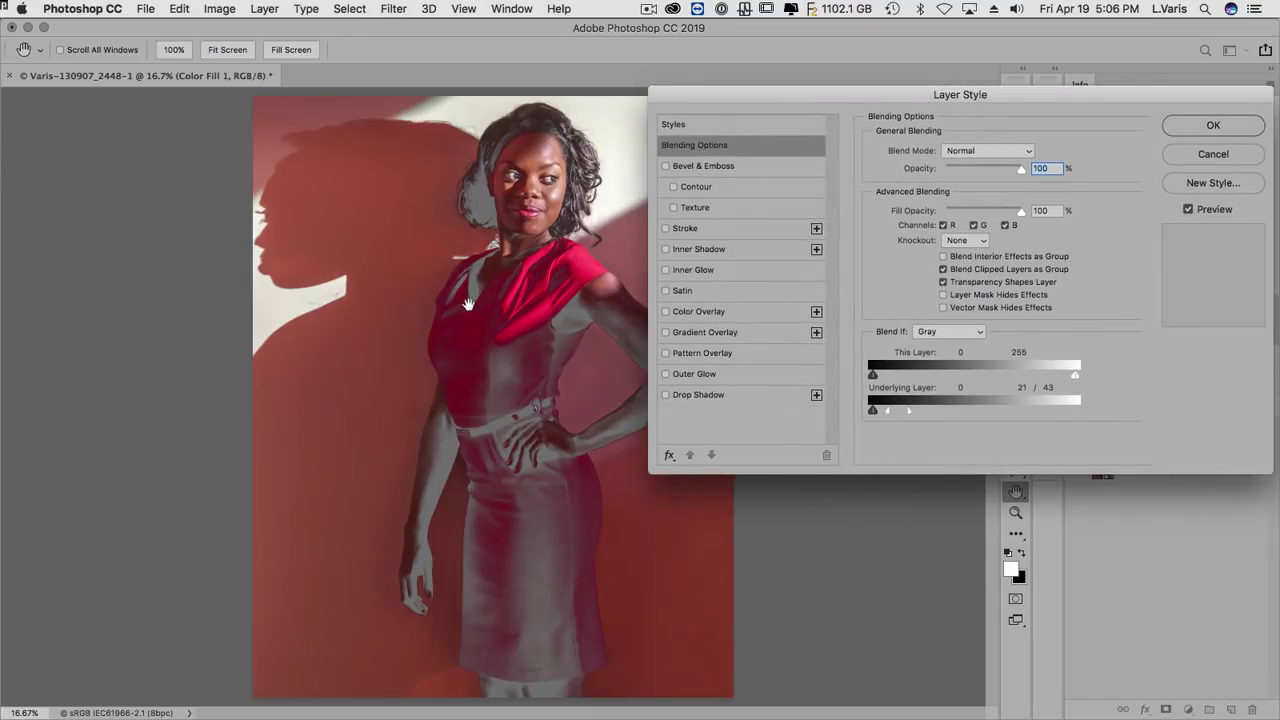
left_click(1003, 153)
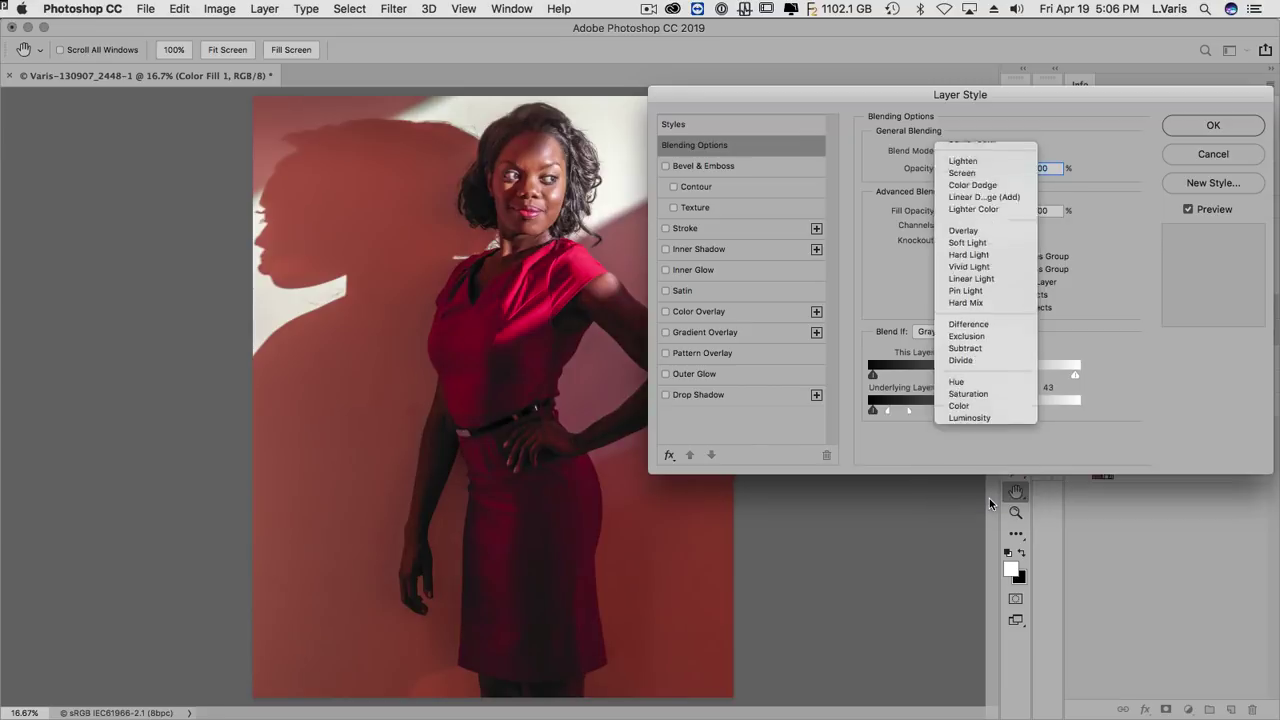
left_click(989, 498)
left_click_drag(1046, 89, 1036, 35)
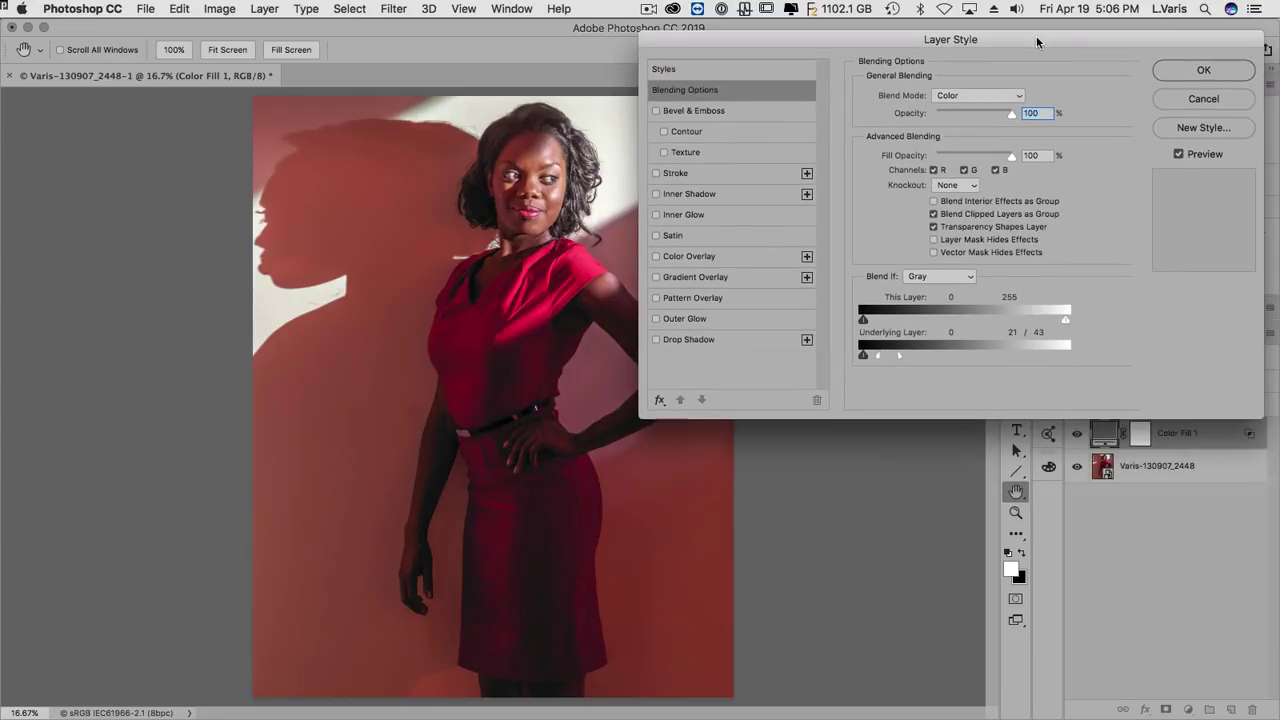
left_click(1183, 72)
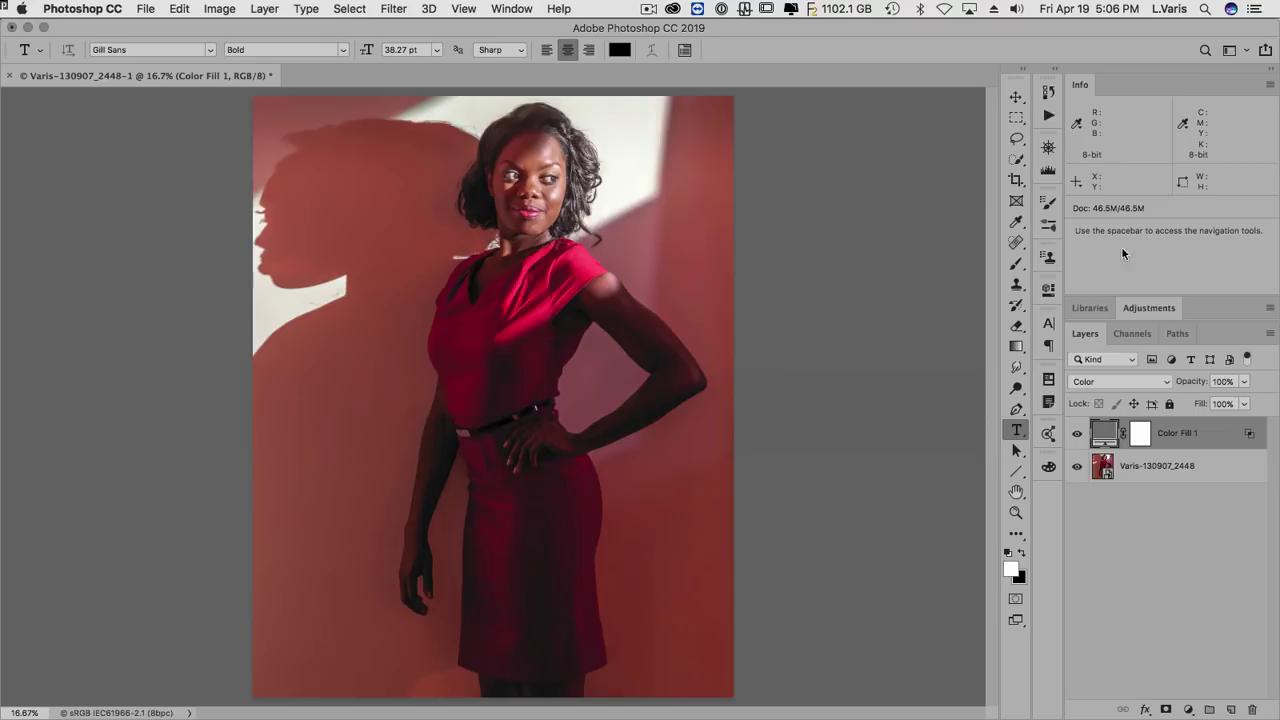
Step: Compare the photo with the gray fill layer hidden and shown, in full view and zoomed in on the skirt
left_click(1076, 434)
left_click(1076, 434)
left_click(1076, 434)
left_click(1076, 434)
left_click(1076, 434)
left_click(1076, 434)
left_click(1076, 434)
left_click(544, 503, "super")
left_click(544, 503, "super")
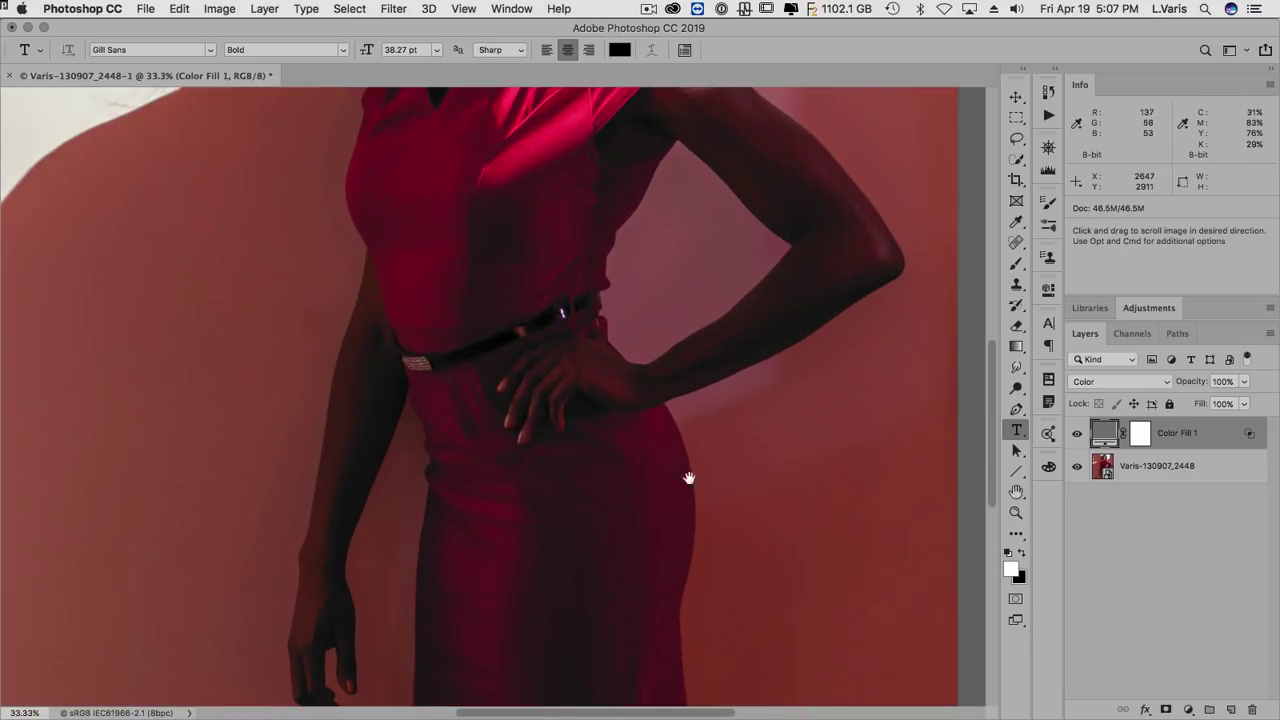
left_click_drag(689, 480, 647, 331)
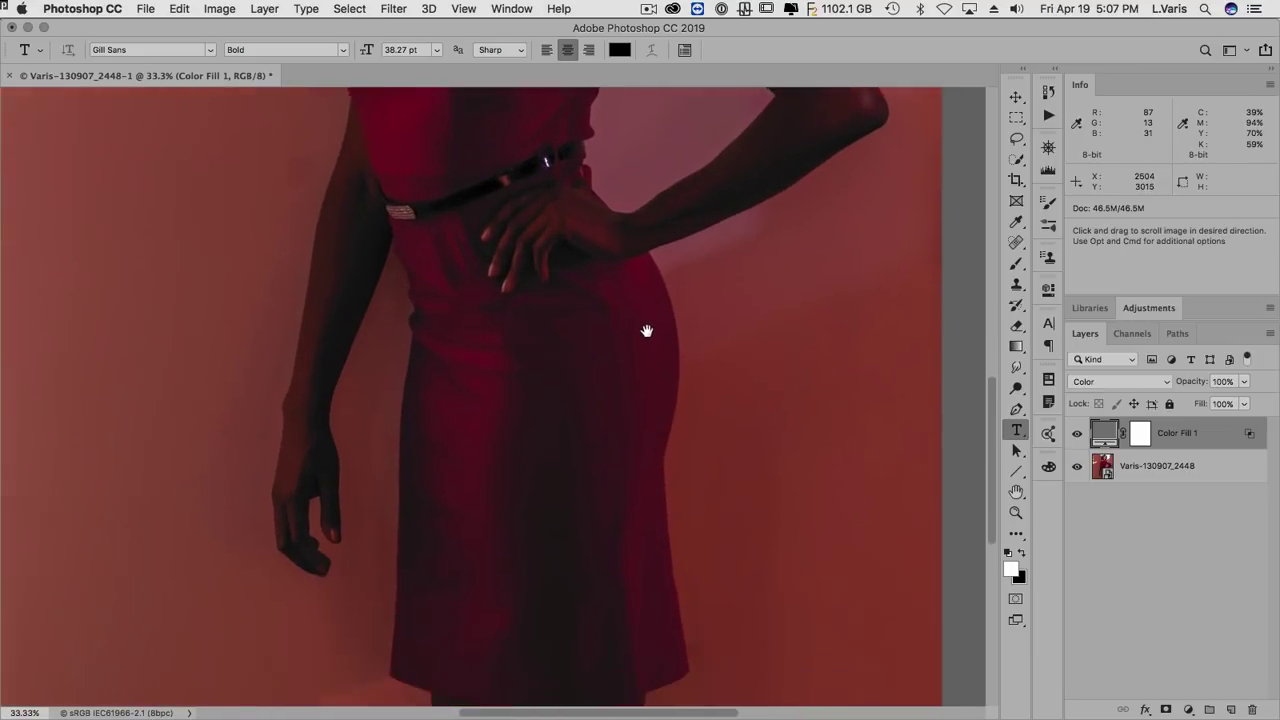
left_click(1076, 434)
left_click(1076, 434)
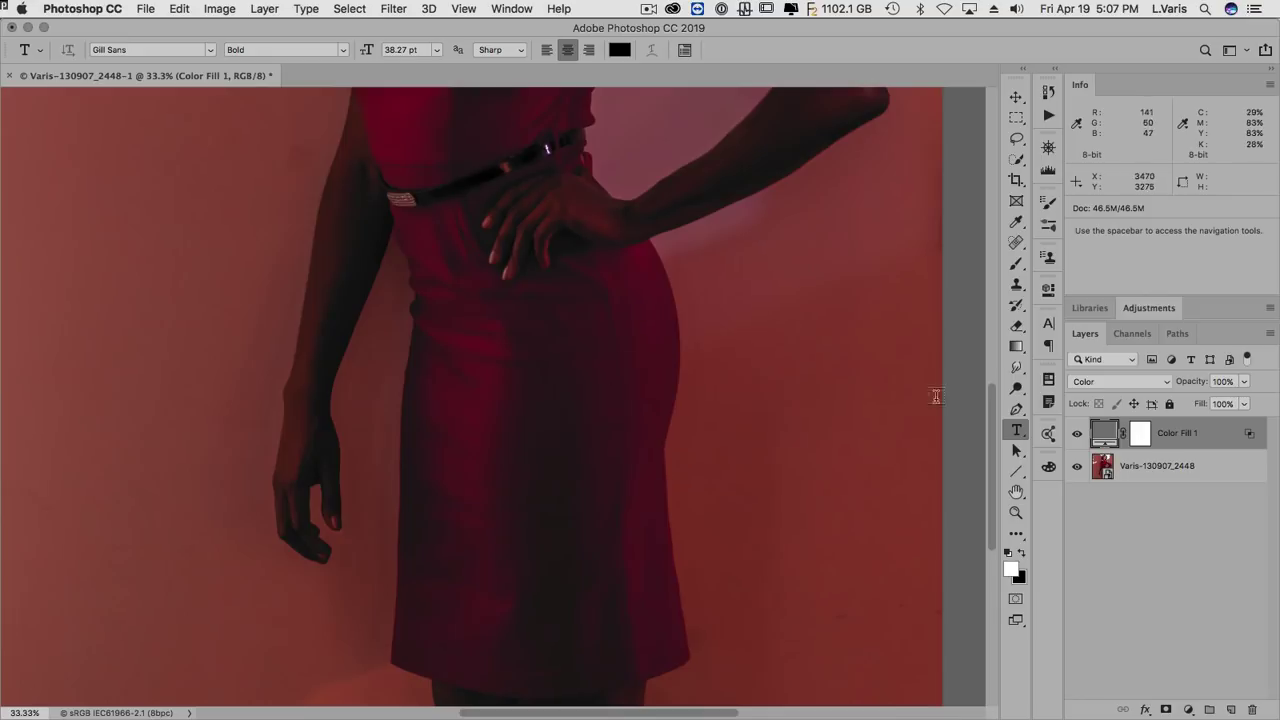
Step: Lower the gray fill layer's opacity to 50% and check the effect on the whole portrait
left_click(1243, 382)
left_click_drag(1245, 404, 1206, 404)
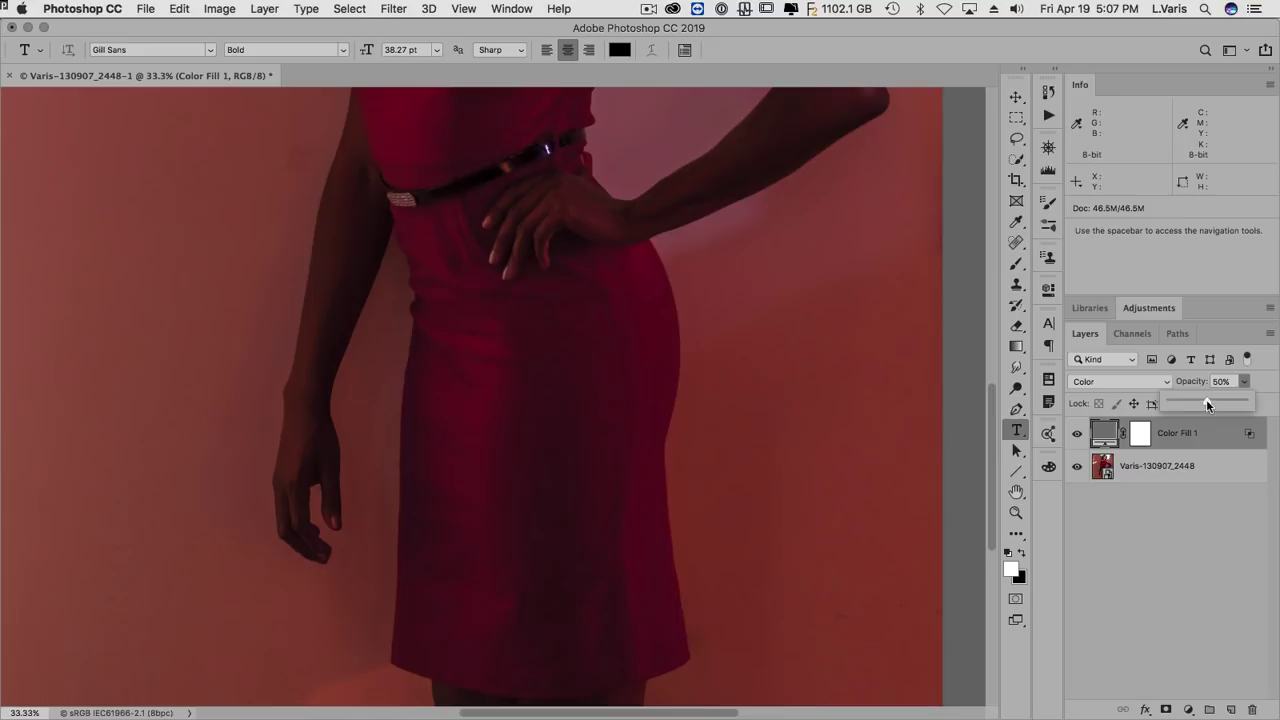
key("space")
left_click(499, 415)
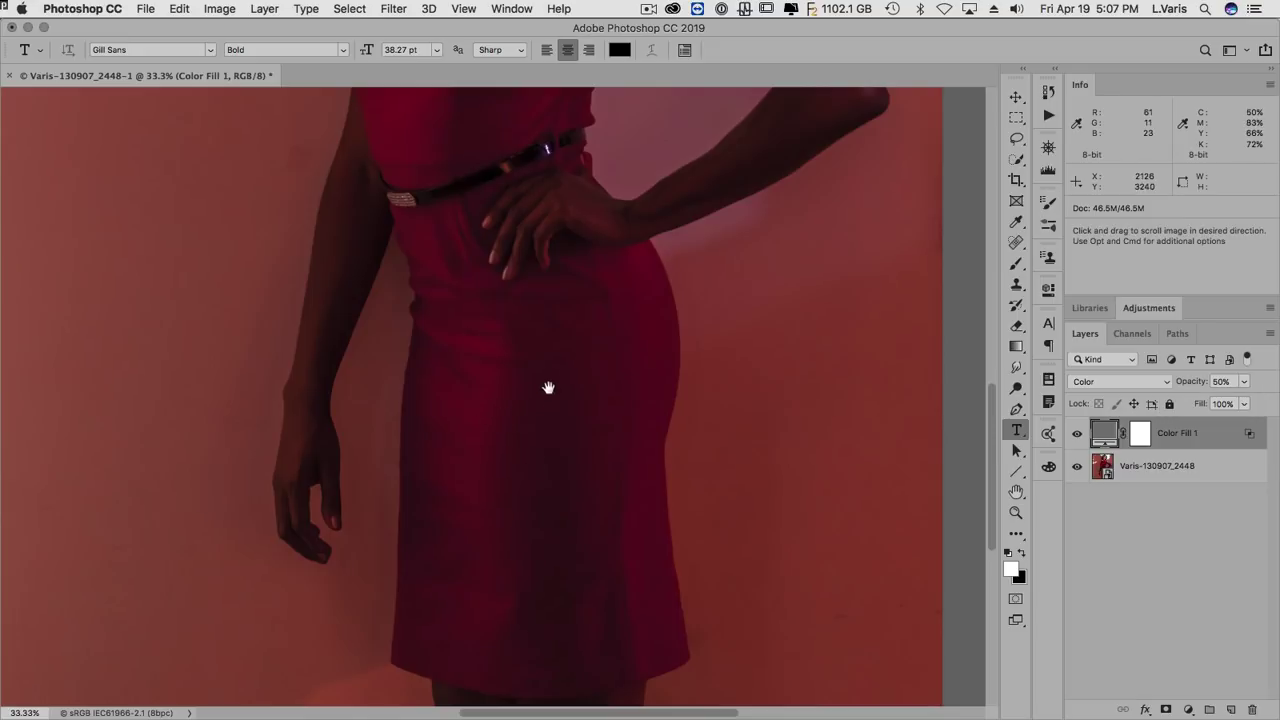
key("super+minus")
key("super+minus")
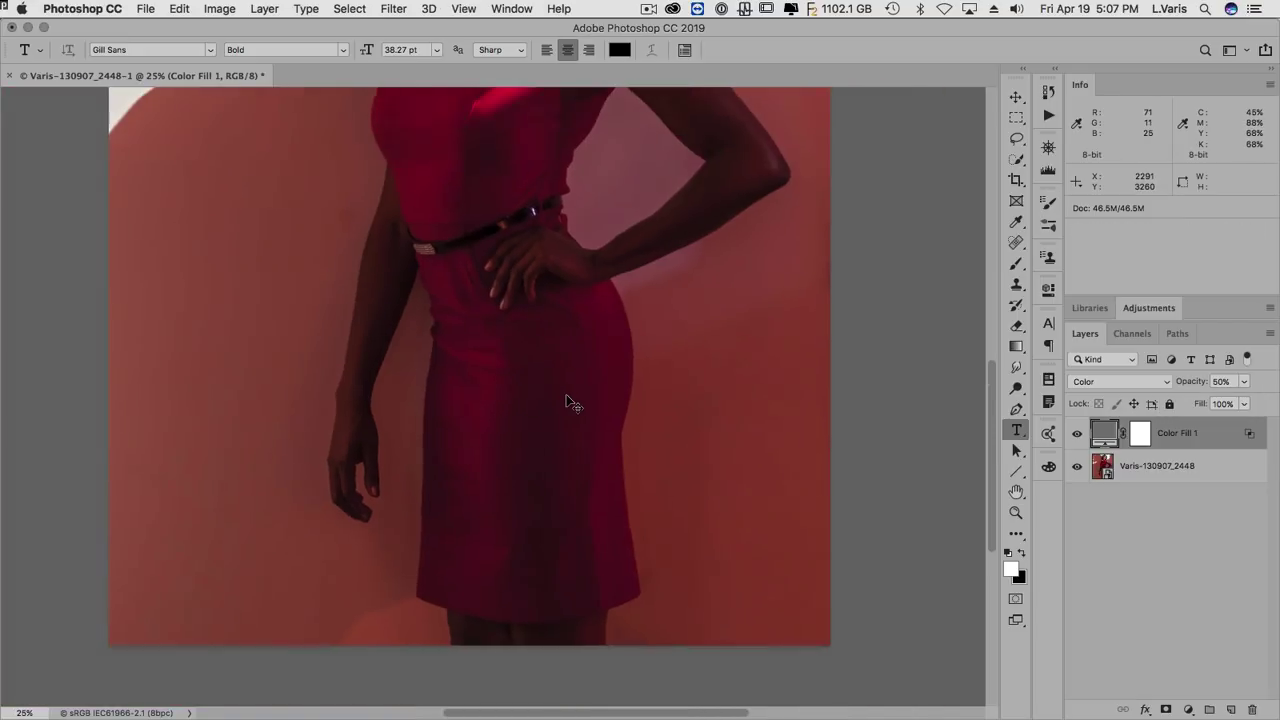
left_click(1077, 434)
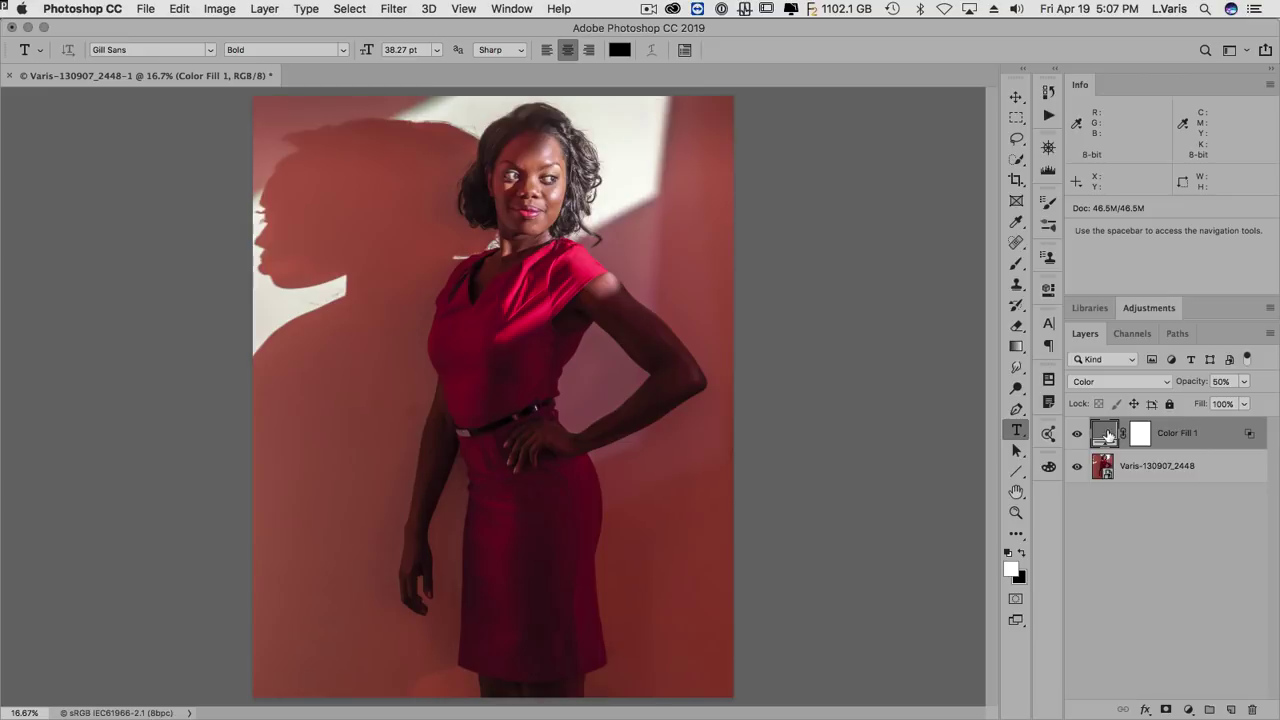
Step: Review the gray fill layer's Blend If settings in the Layer Style dialog and close it
double_click(1250, 436)
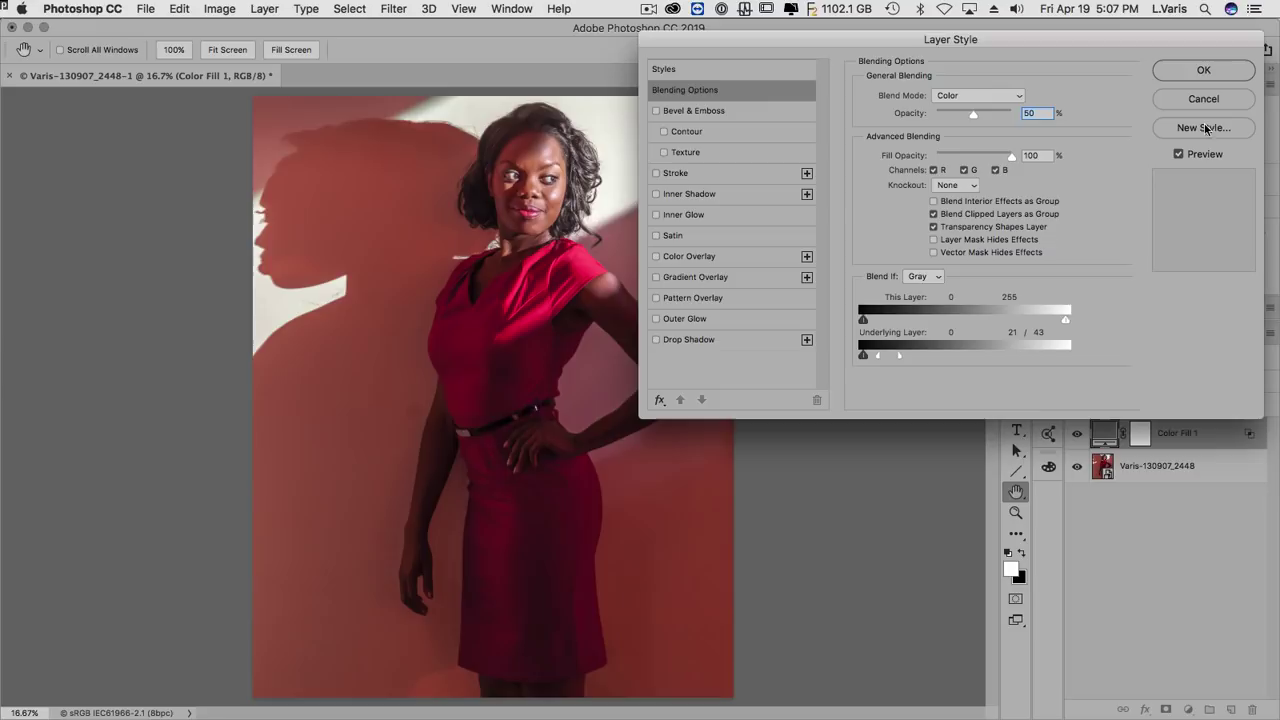
left_click(1174, 72)
key("t")
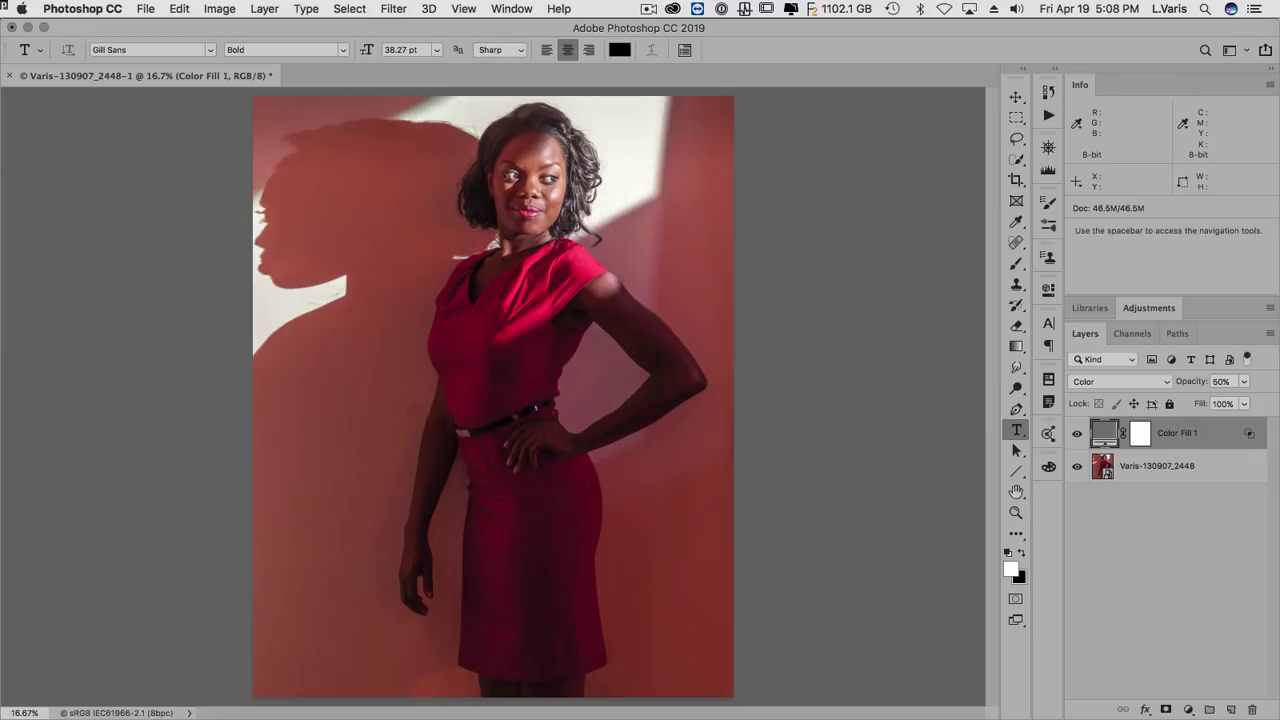
Step: Compare the Lightroom version of the portrait with the Photoshop version, ending in Lightroom
key("super+Tab")
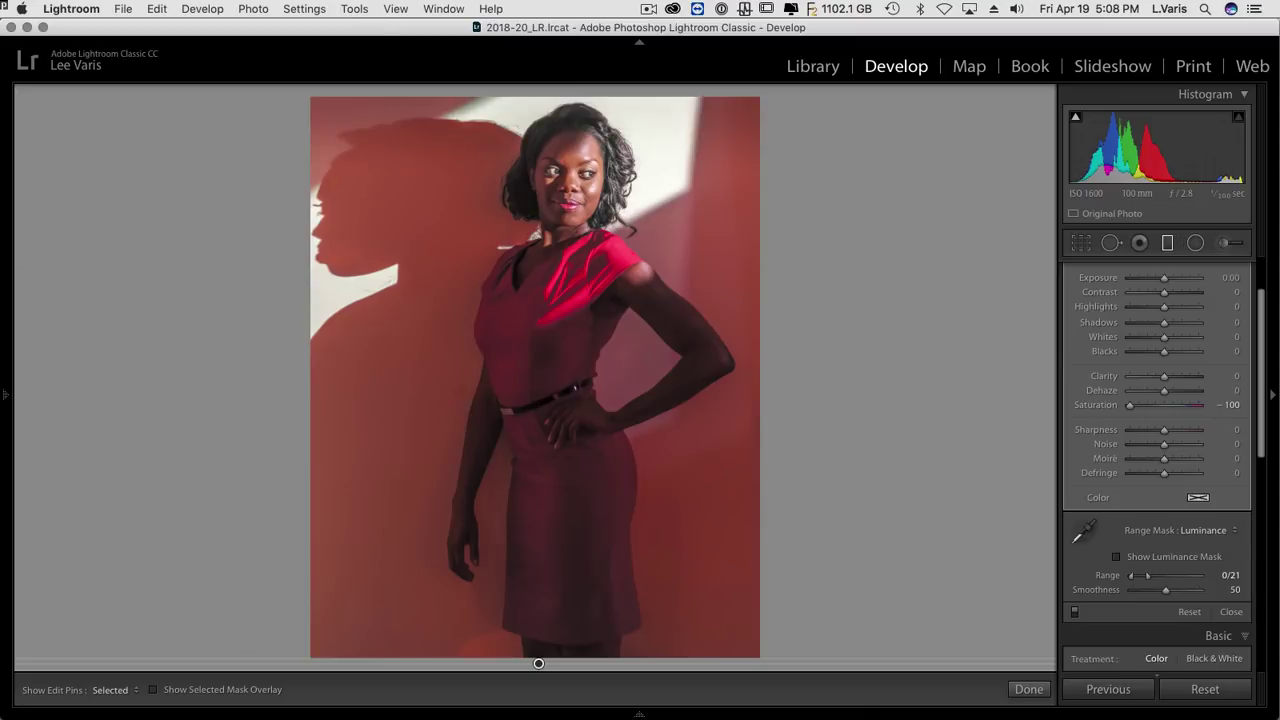
key("super+Tab")
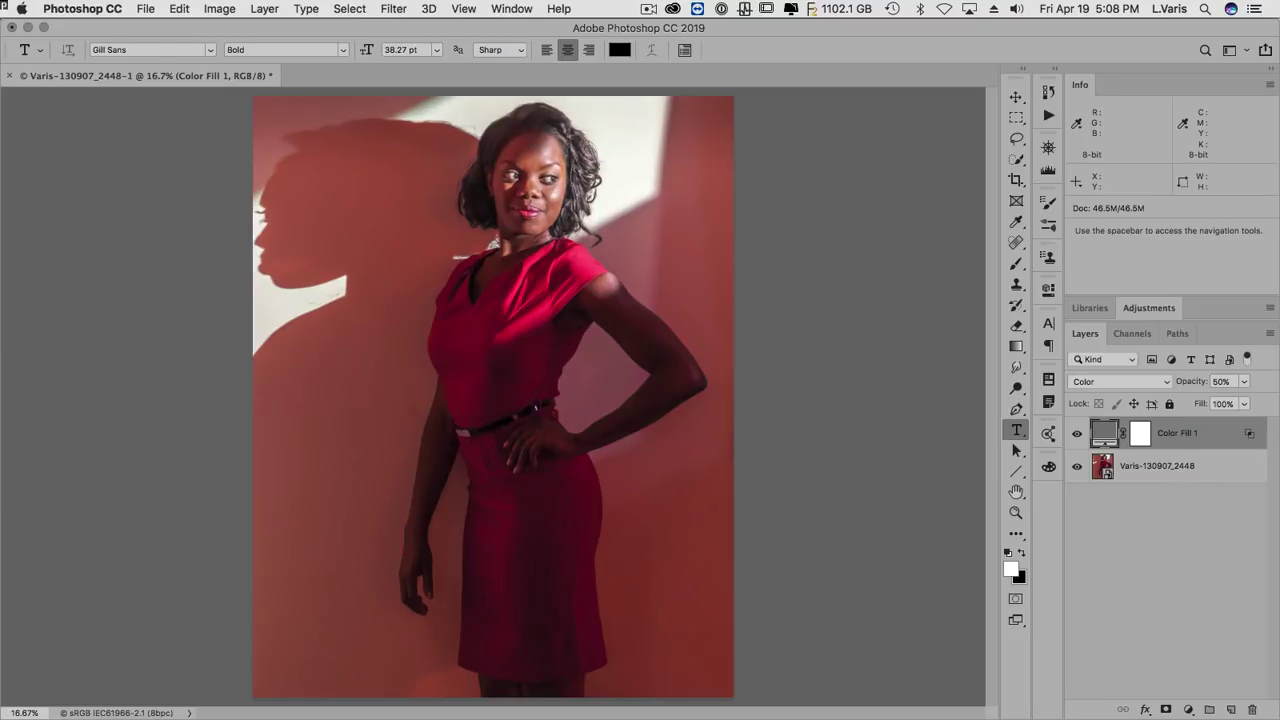
key("super+Tab")
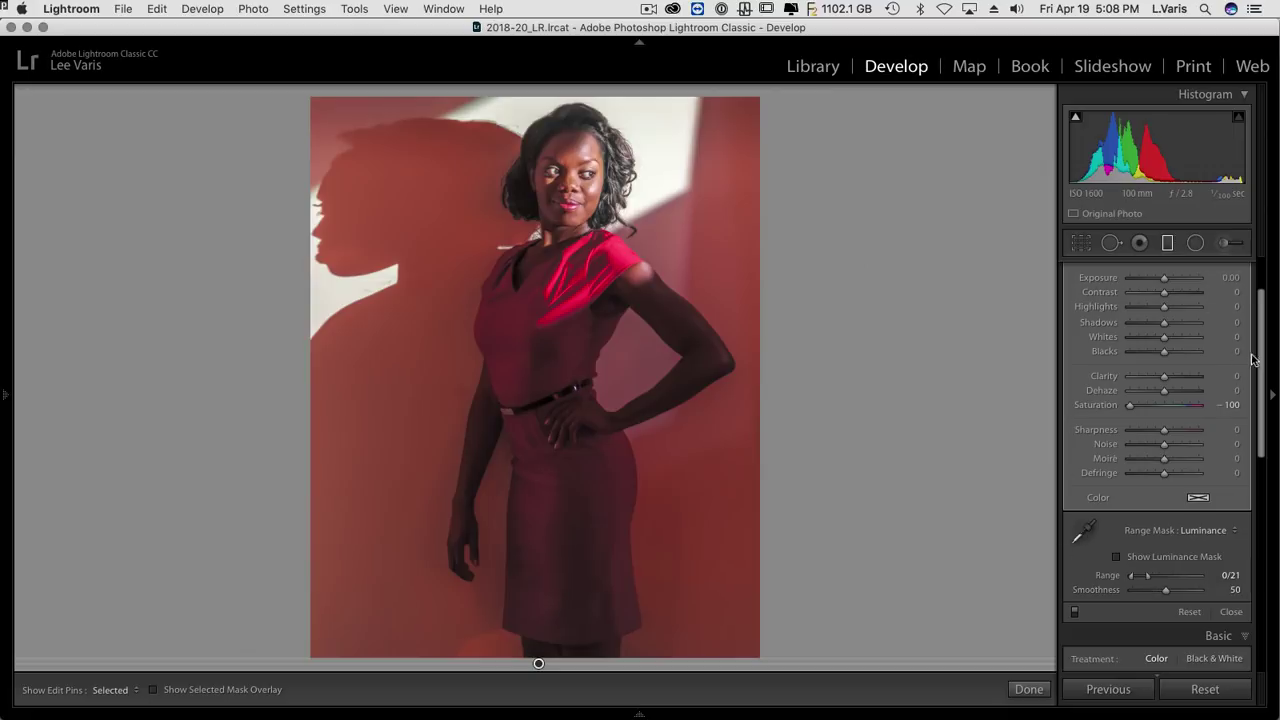
Step: Try to lower the graduated filter's saturation below -100
left_click_drag(1263, 348, 1263, 320)
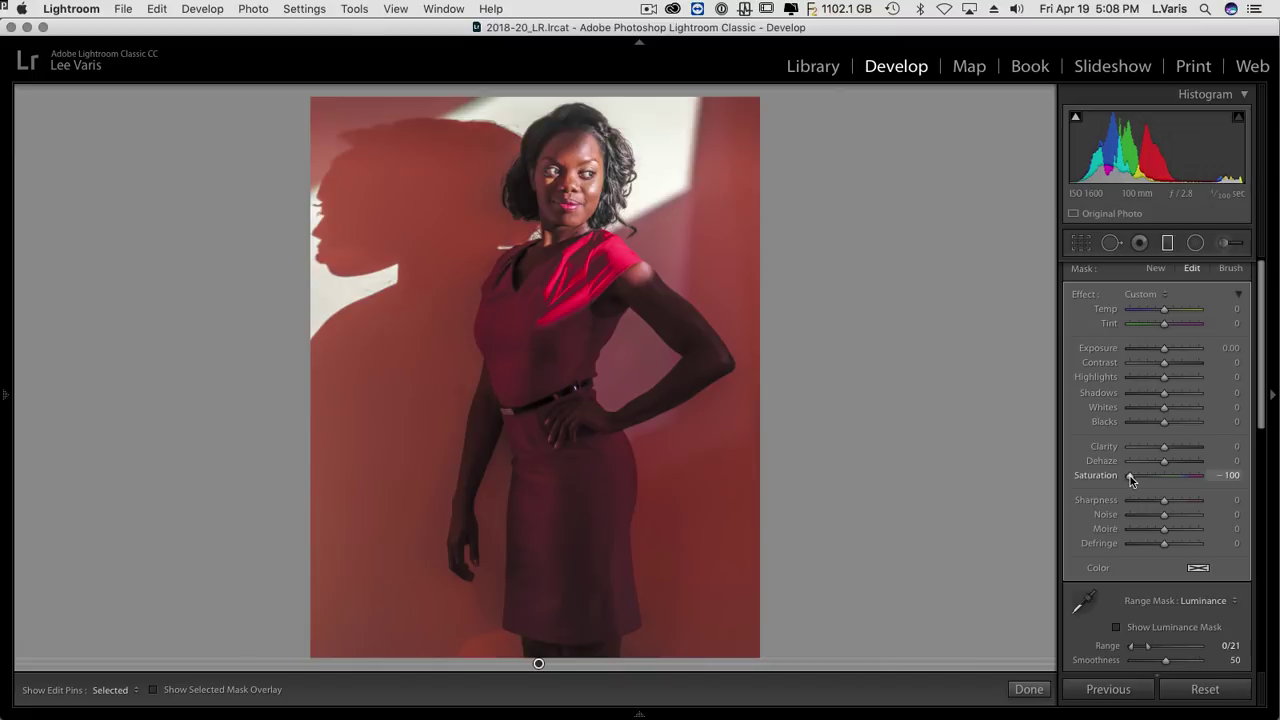
left_click_drag(1130, 476, 1108, 477)
mouse_move(1129, 476)
left_mouse_down()
mouse_move(1143, 477)
mouse_move(1111, 477)
left_mouse_up()
Step: Turn off the graduated filter's range mask so the desaturation covers the whole photo
left_click_drag(1262, 416, 1261, 451)
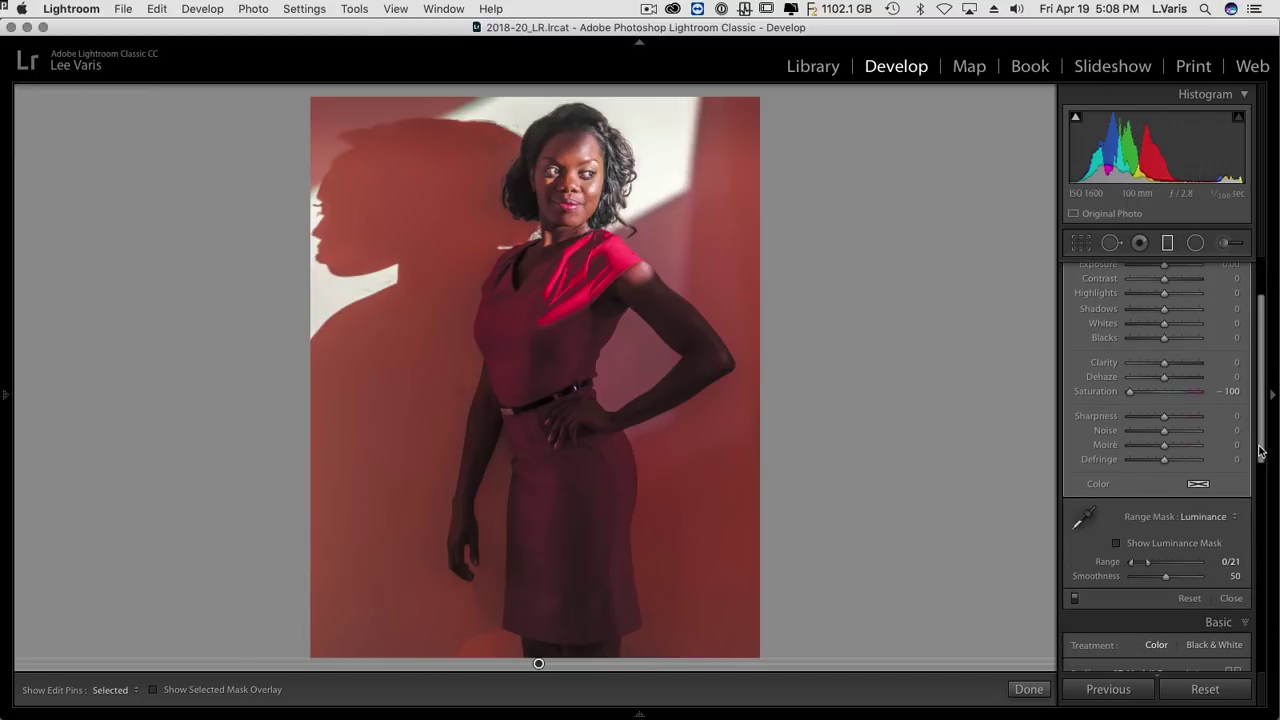
left_click(1203, 516)
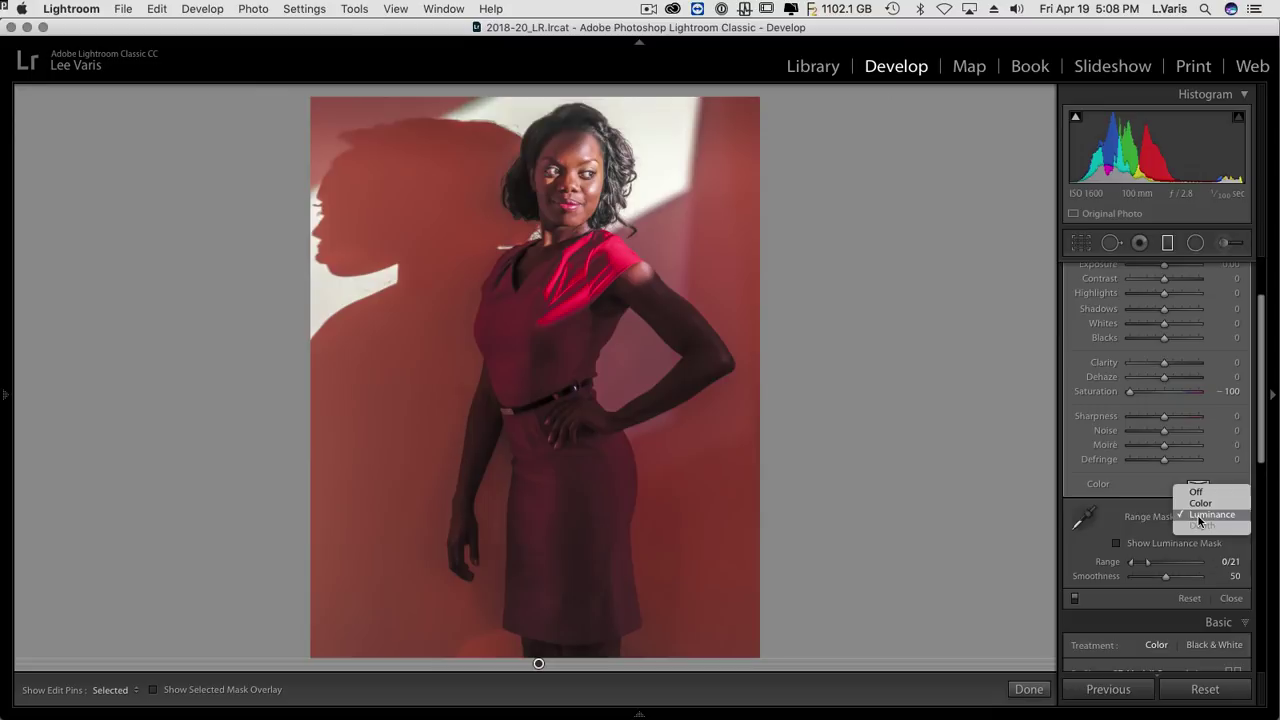
left_click(1199, 494)
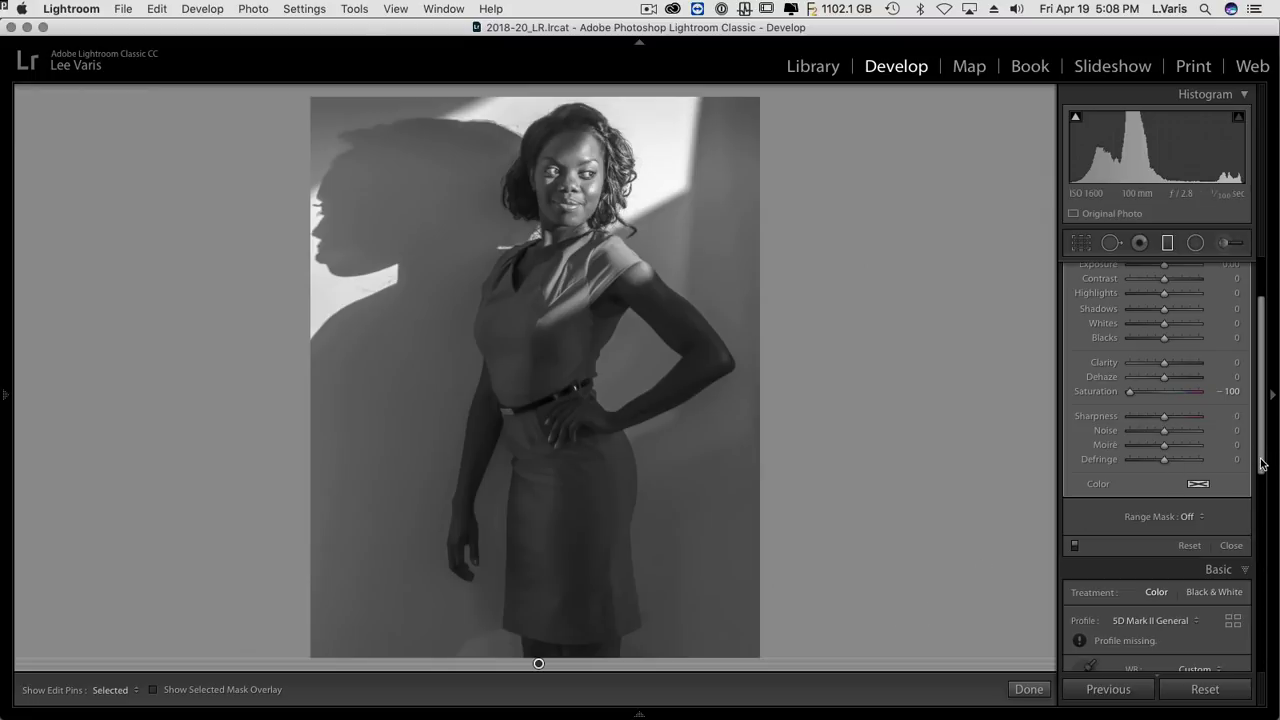
Step: Try raising the Red saturation to +77 in the HSL adjustments, and reset it to 0
left_click_drag(1262, 464, 1263, 666)
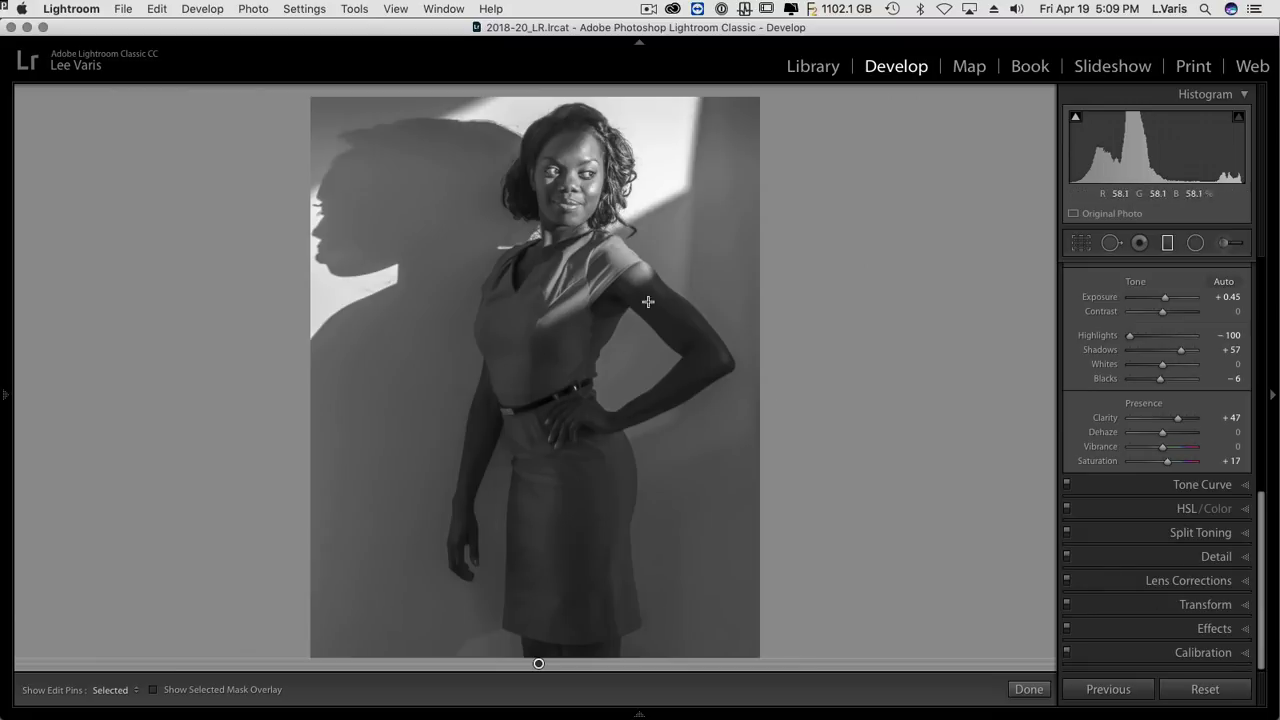
left_click(1247, 512)
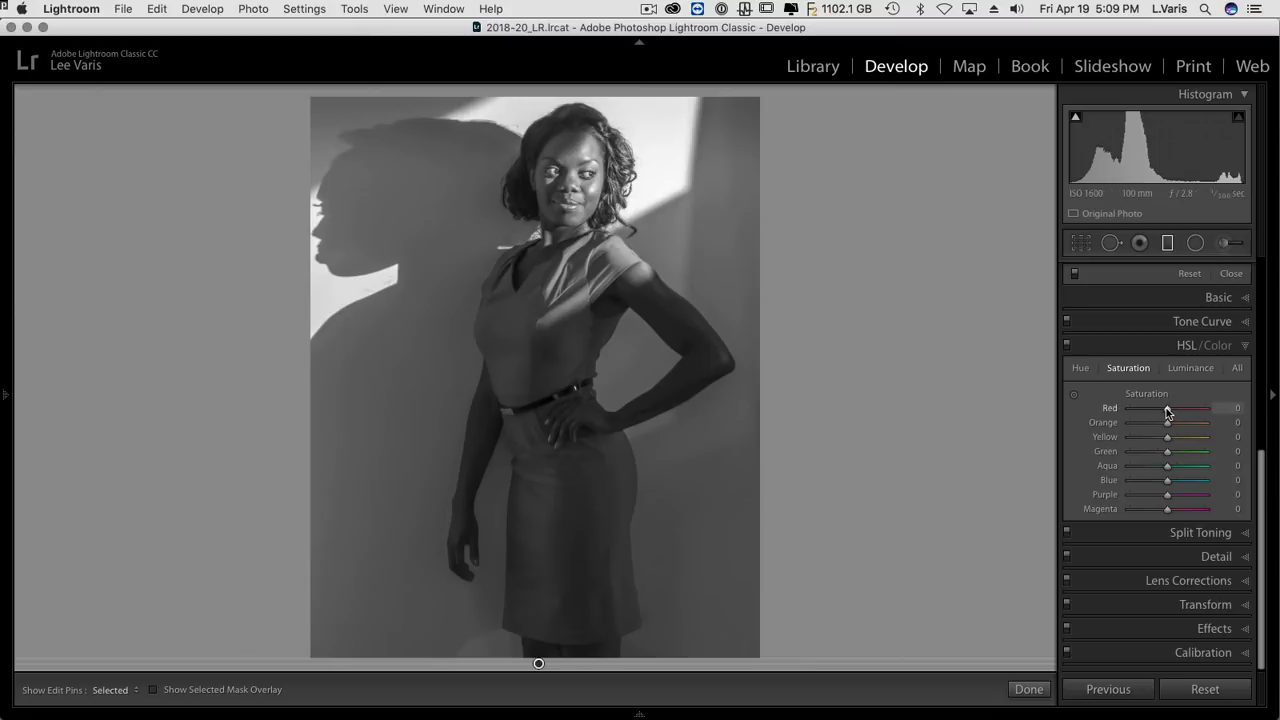
left_click_drag(1166, 411, 1197, 413)
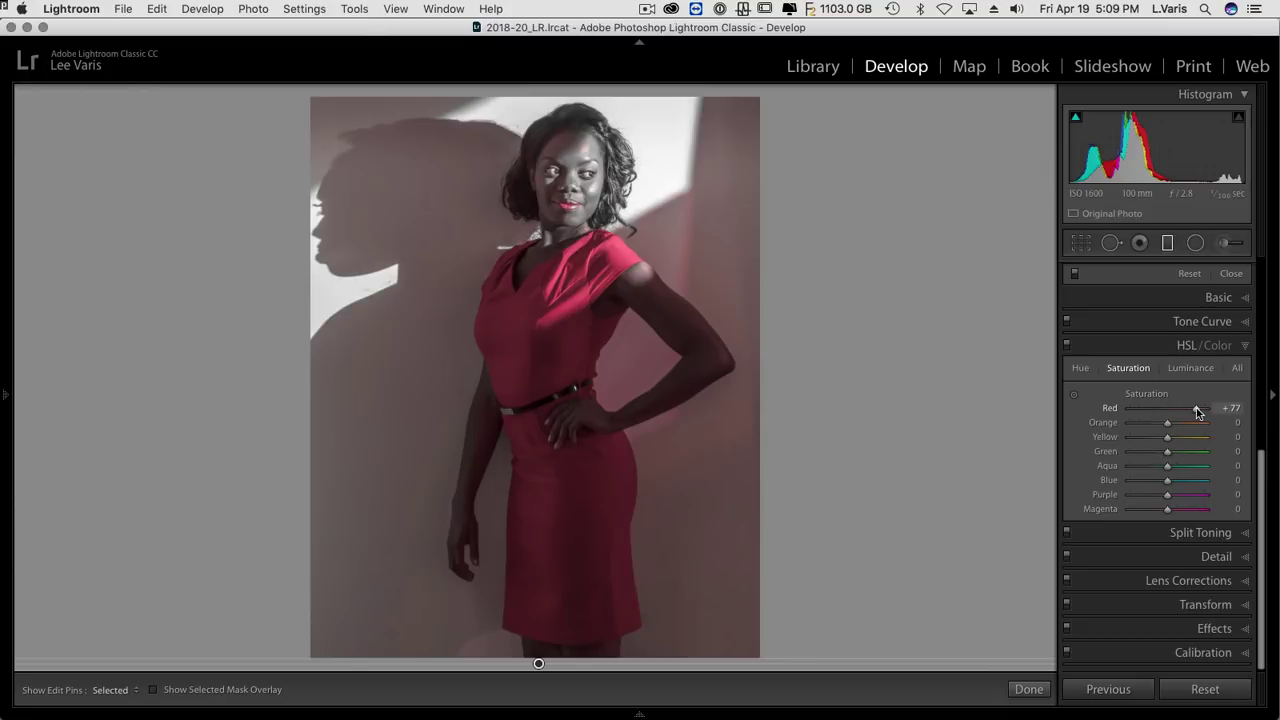
double_click(1110, 410)
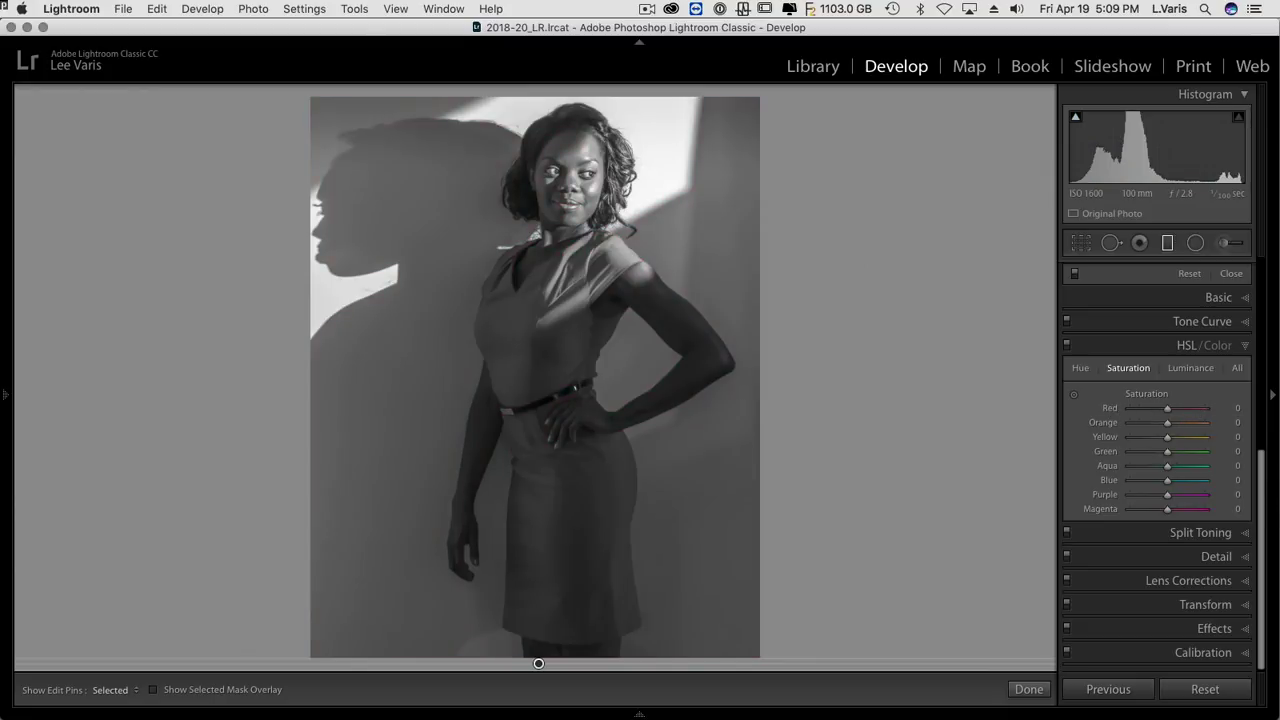
Step: Set the graduated filter's range mask back to Luminance
left_click_drag(1265, 510, 1265, 478)
scroll(1265, 478, "up", 5)
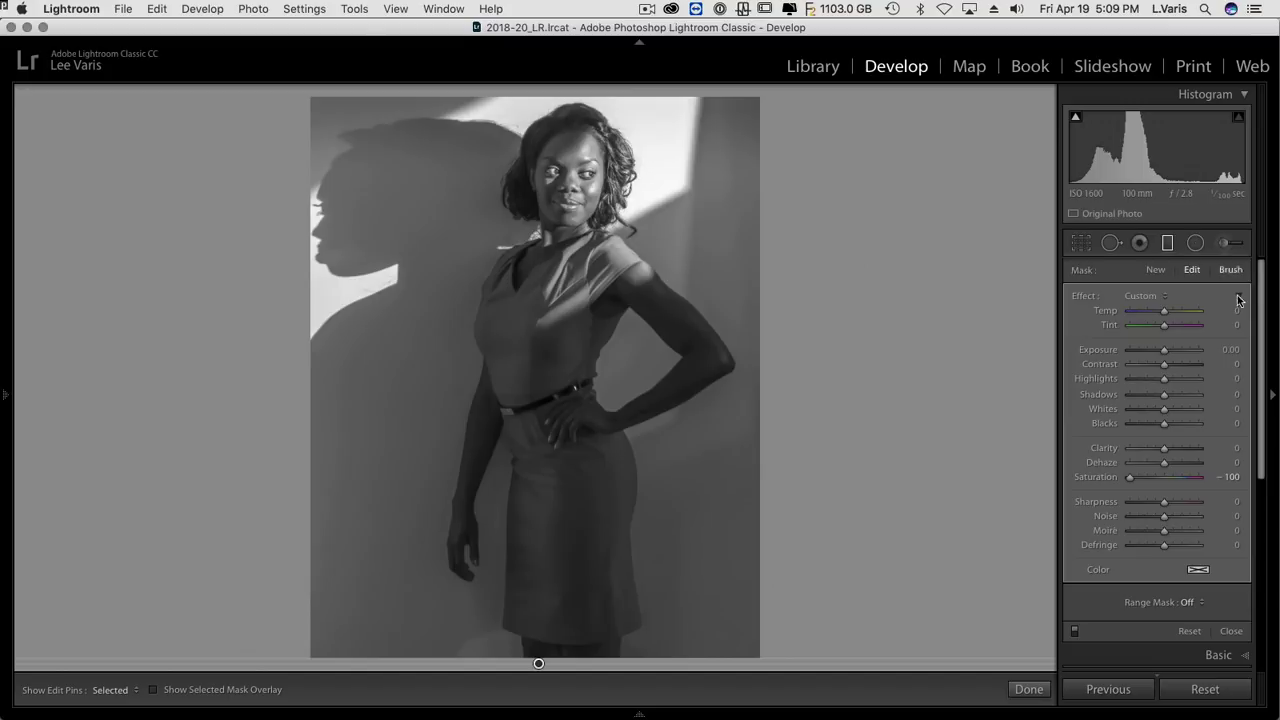
left_click(1187, 603)
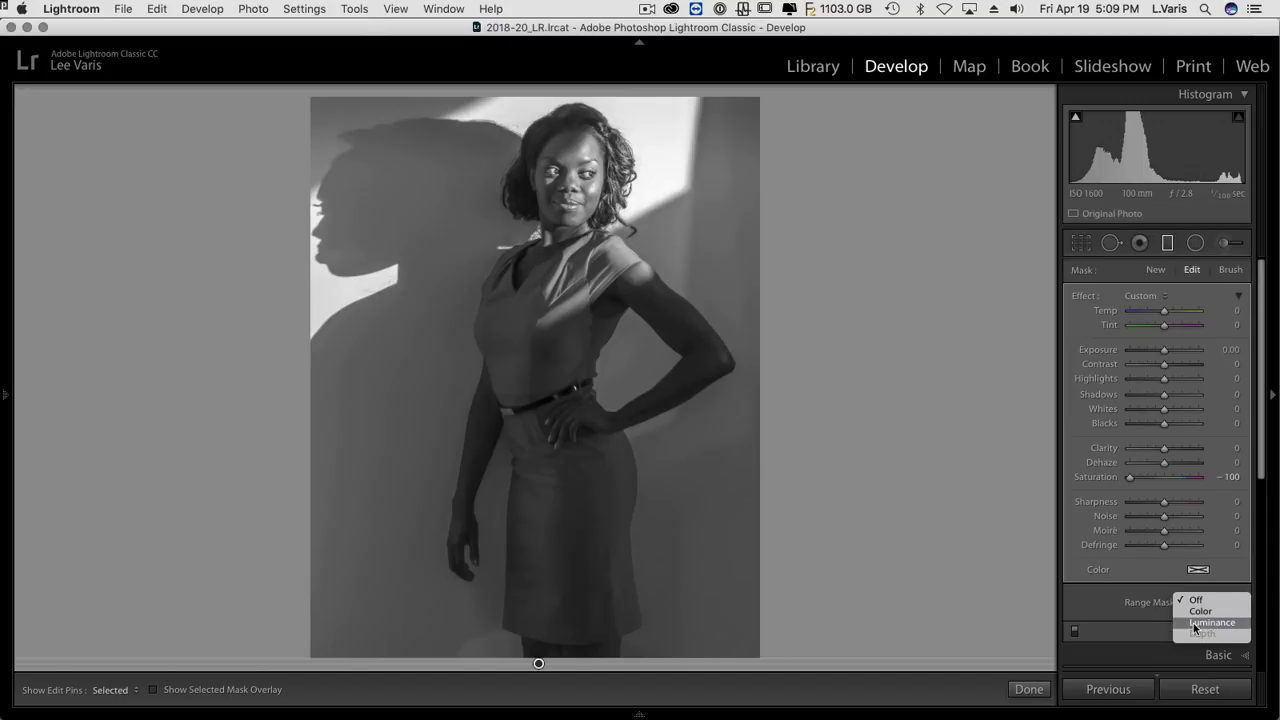
left_click(1194, 627)
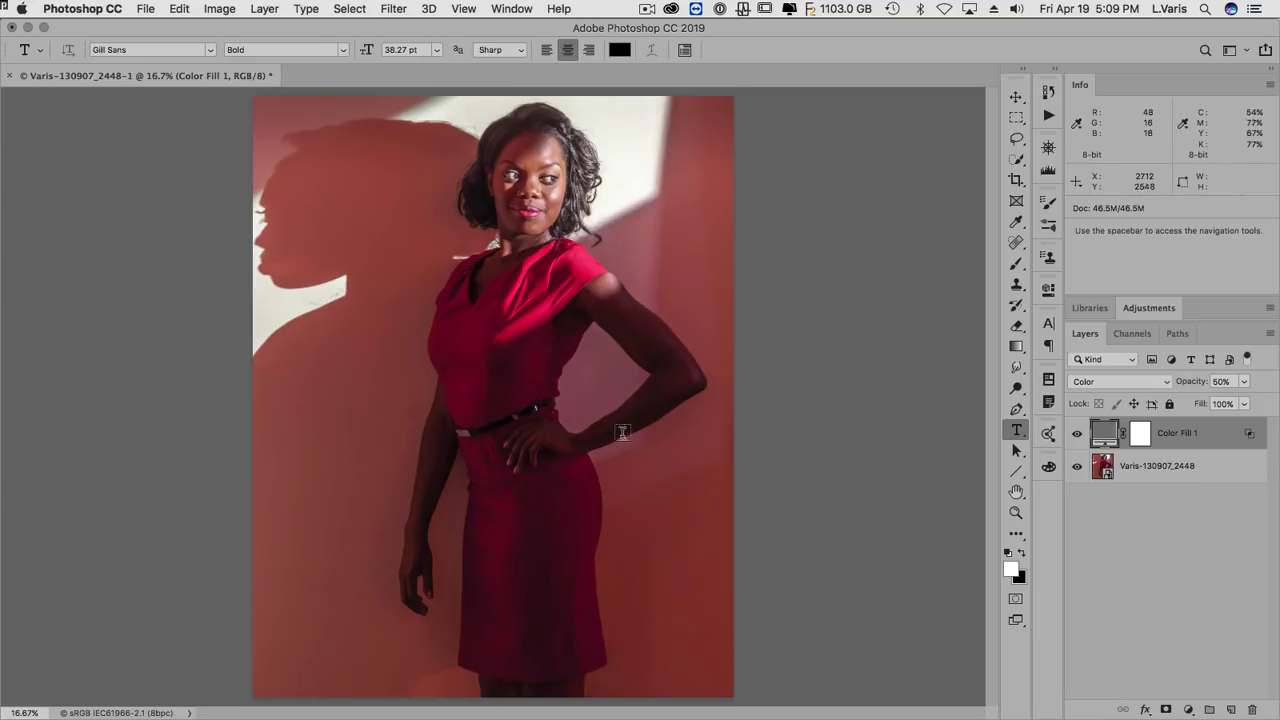
Step: In Photoshop, compare the full portrait with the 50% gray fill layer hidden and shown
left_click(1077, 435)
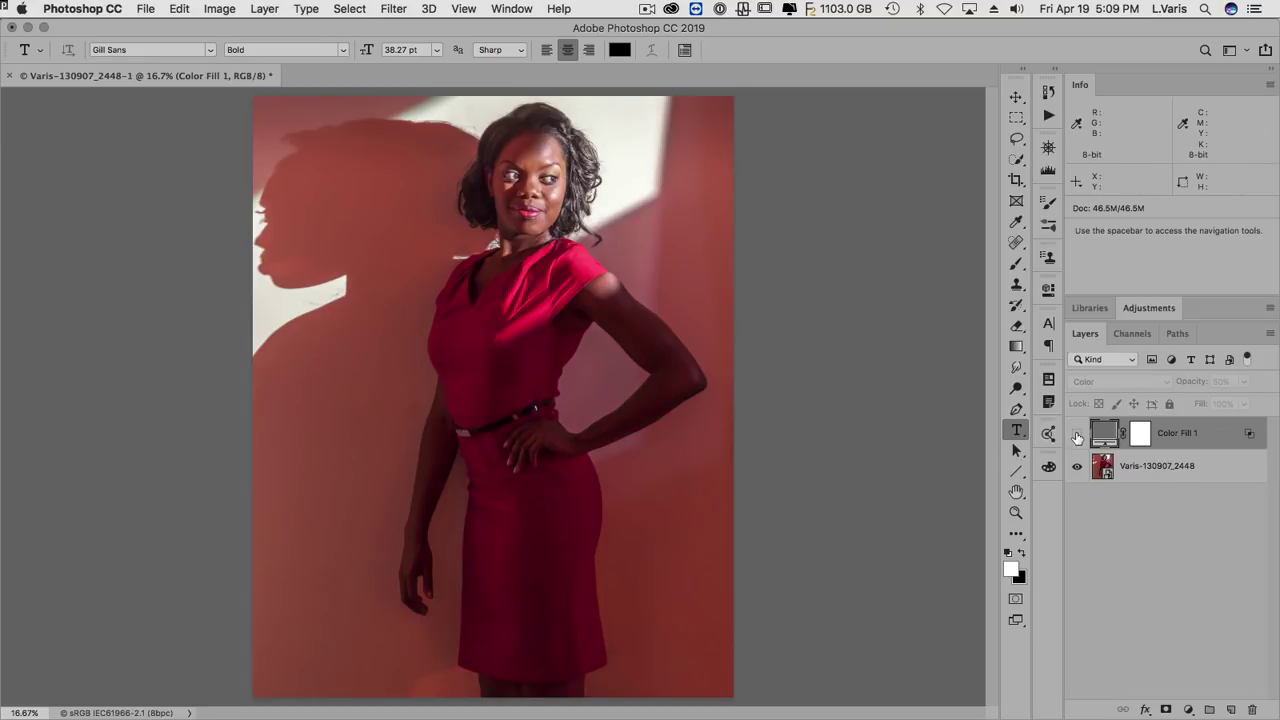
left_click(1077, 435)
left_click(1077, 435)
left_click(1077, 435)
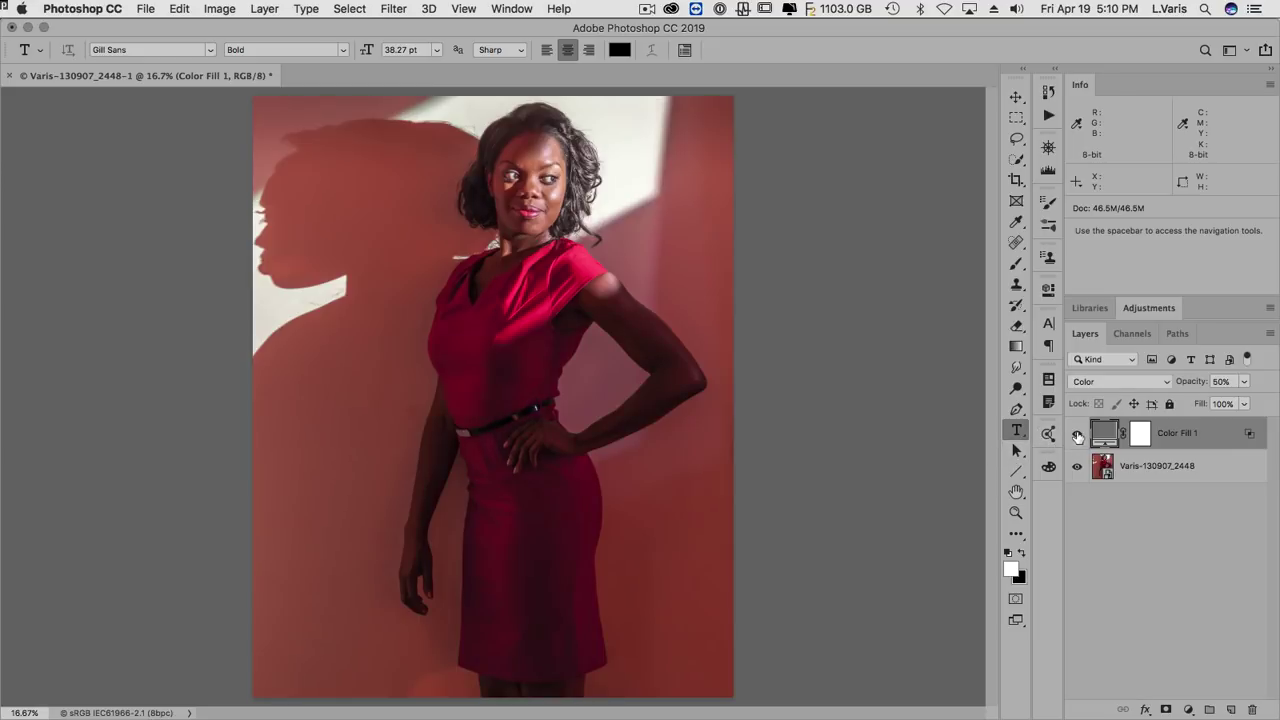
Step: Hide and show the gray Color fill layer again to check its effect on the portrait's shadows
left_click(1077, 436)
left_click(1077, 436)
left_click(1140, 440)
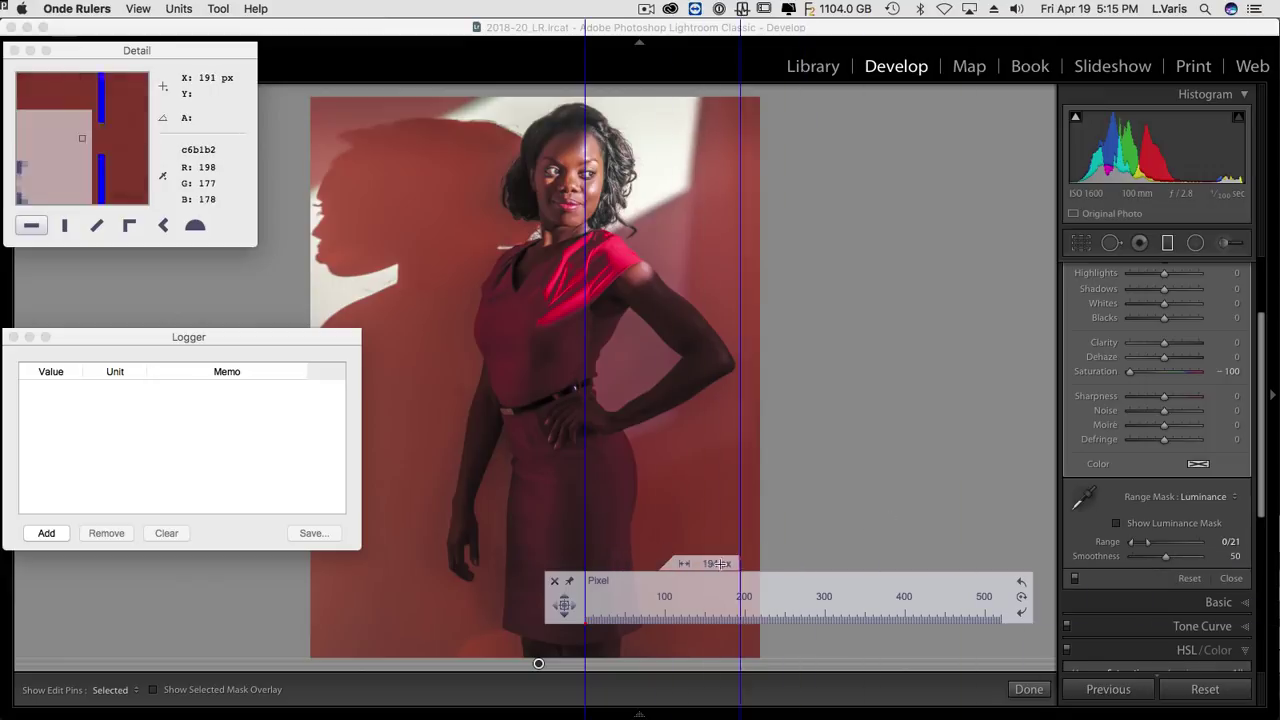
Step: In Lightroom, align the Onde Rulers pixel ruler with the start of the luminance Range slider and measure the slider's full length
left_click_drag(575, 613, 1104, 617)
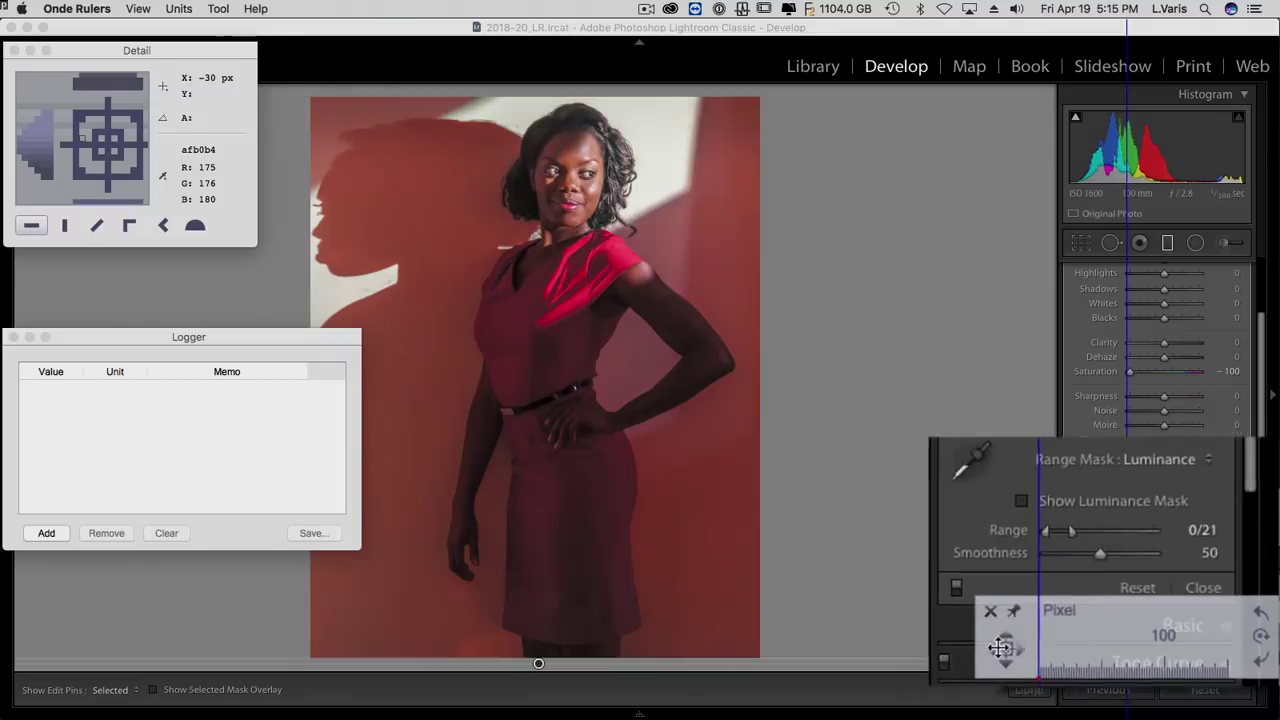
left_click_drag(1127, 600, 1153, 598)
left_click_drag(1044, 626, 1138, 647)
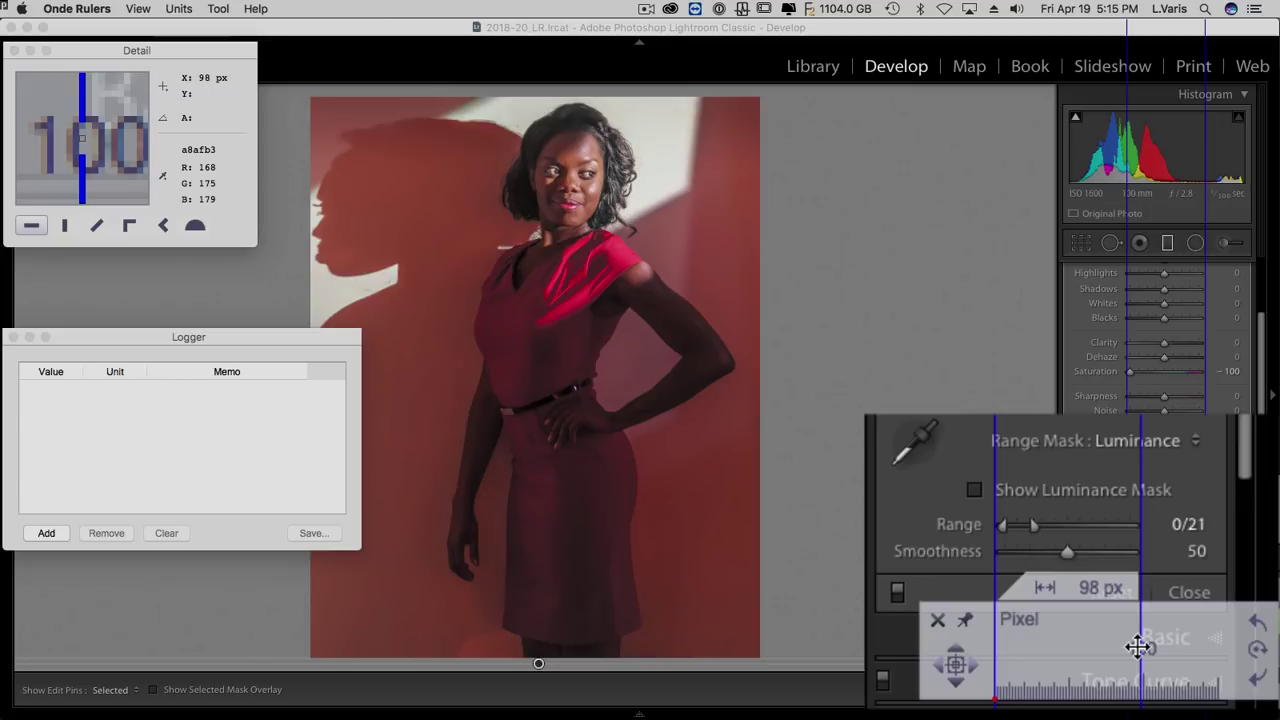
Step: Measure the distance from the slider's start to the upper Range handle and to the Smoothness handle
left_click_drag(1138, 647, 1029, 533)
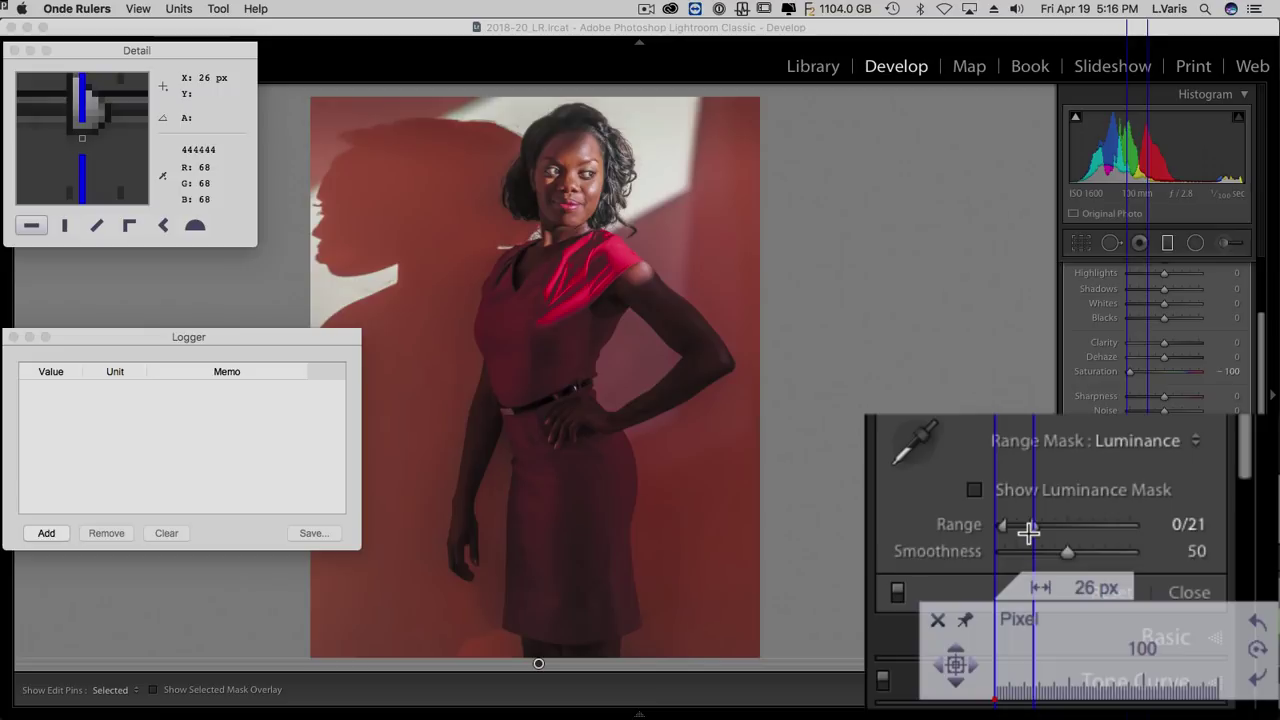
left_click_drag(1029, 533, 1066, 558)
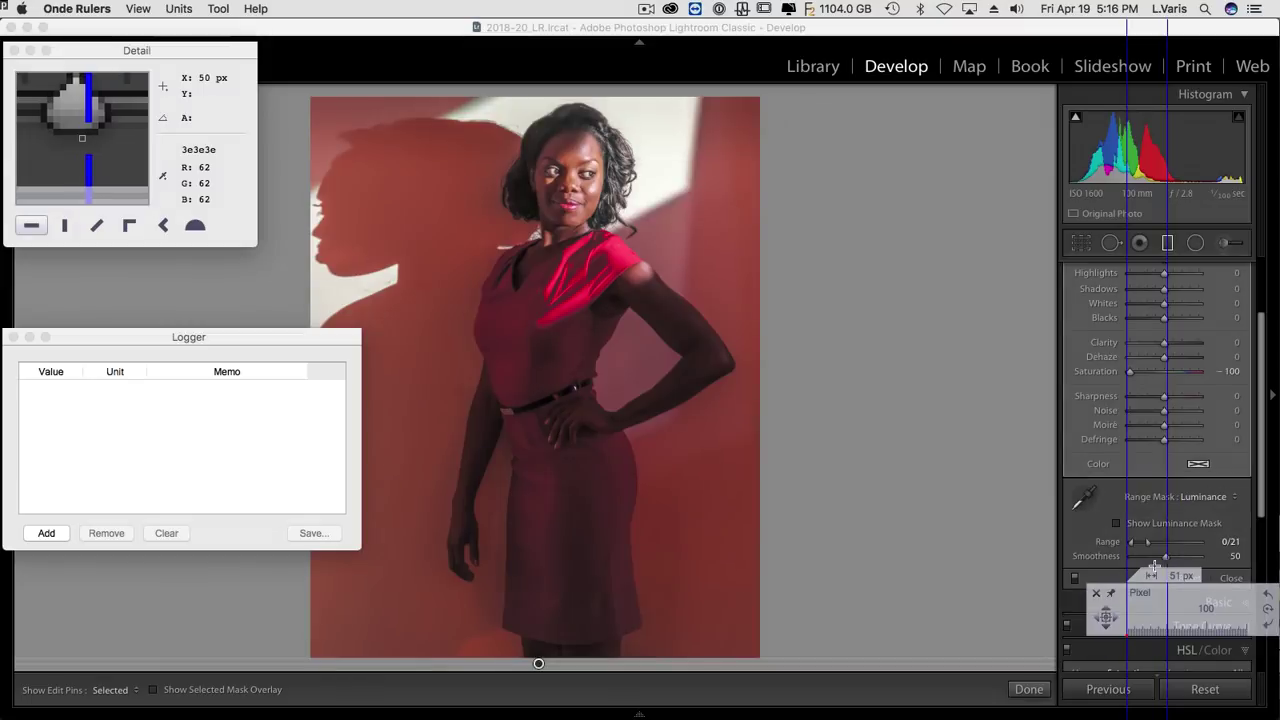
Step: Switch to Photoshop, show Photoshop CCScreenSnapz002.jpg, and align the pixel ruler with the start of its Blend If gradients
left_click_drag(1095, 597, 1279, 590)
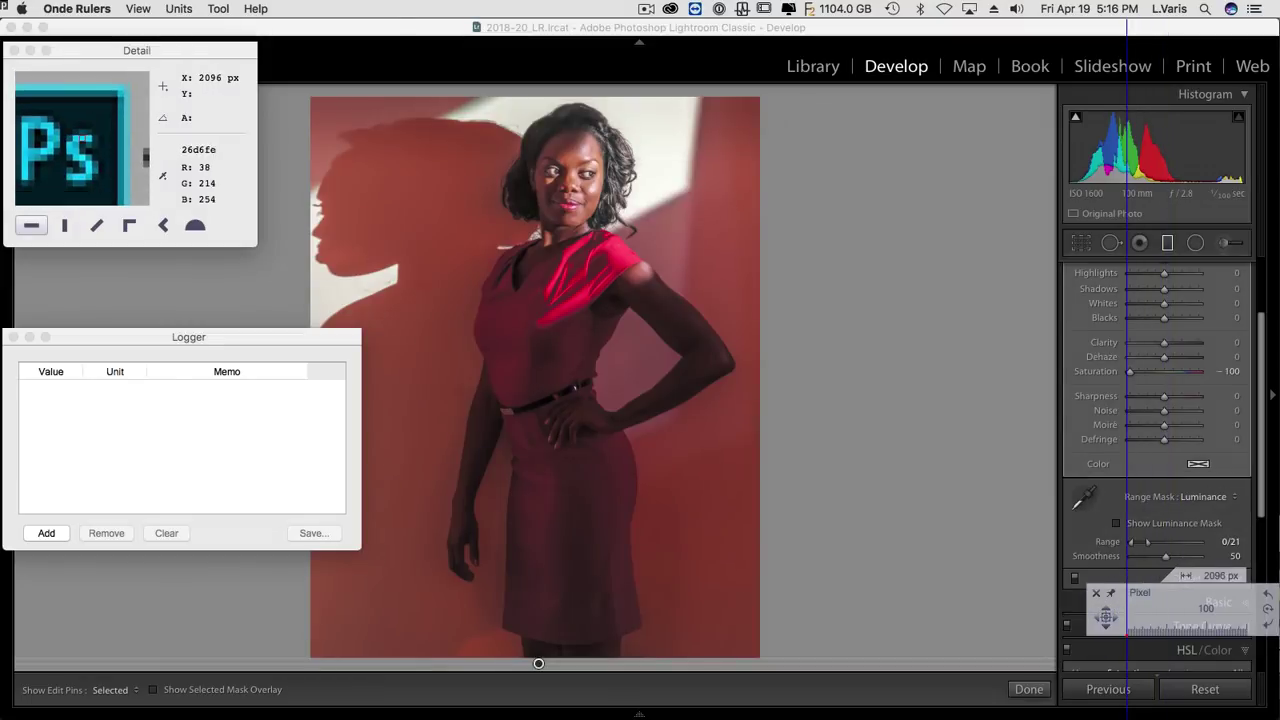
left_click(1279, 590)
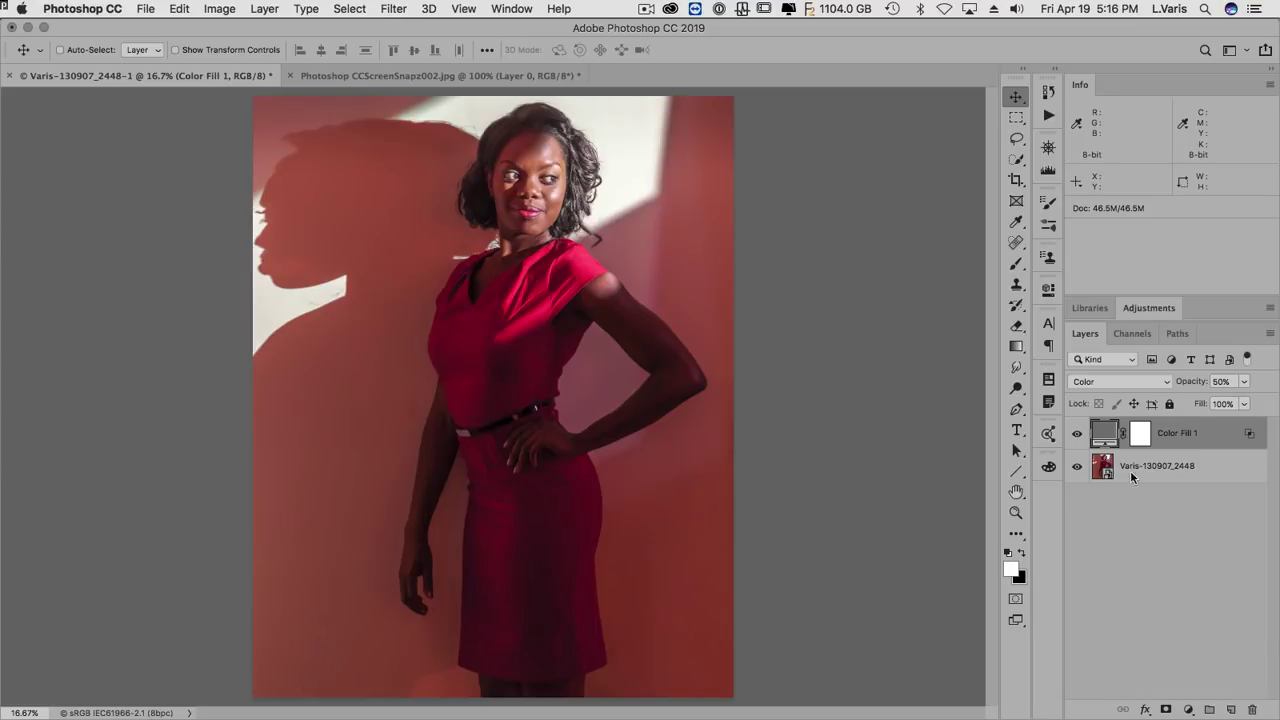
left_click(504, 75)
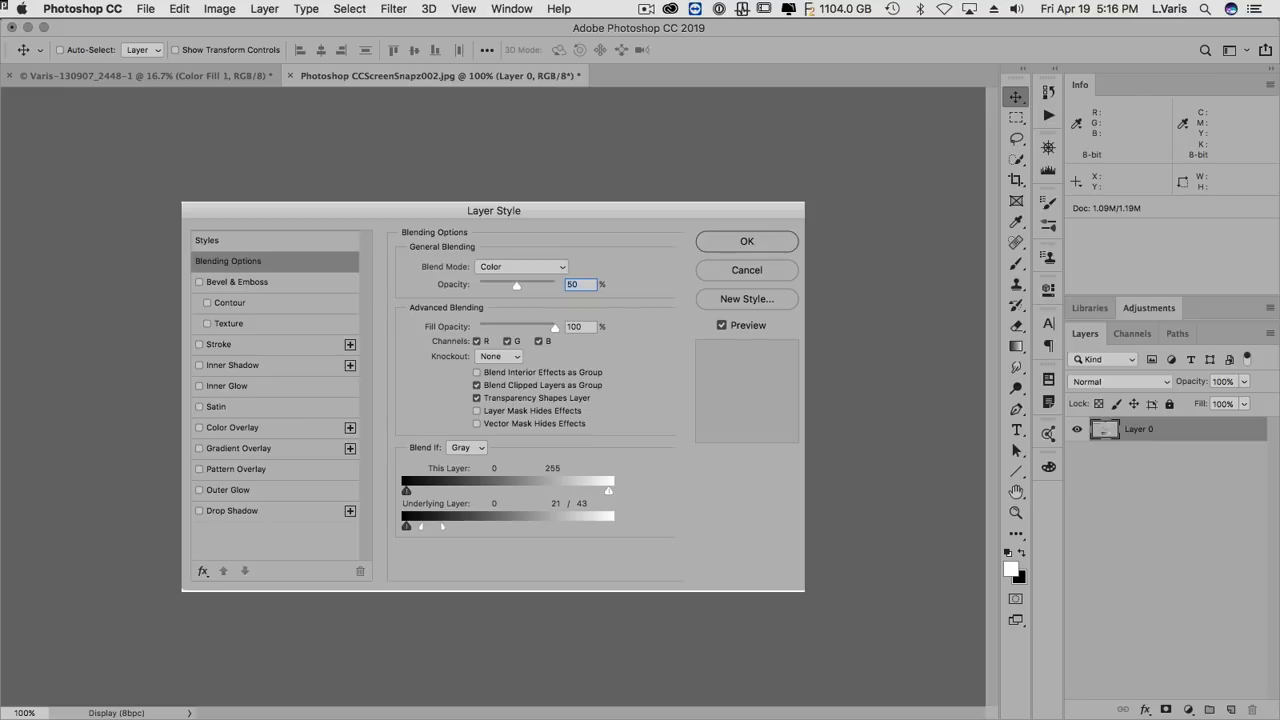
key("super+Tab")
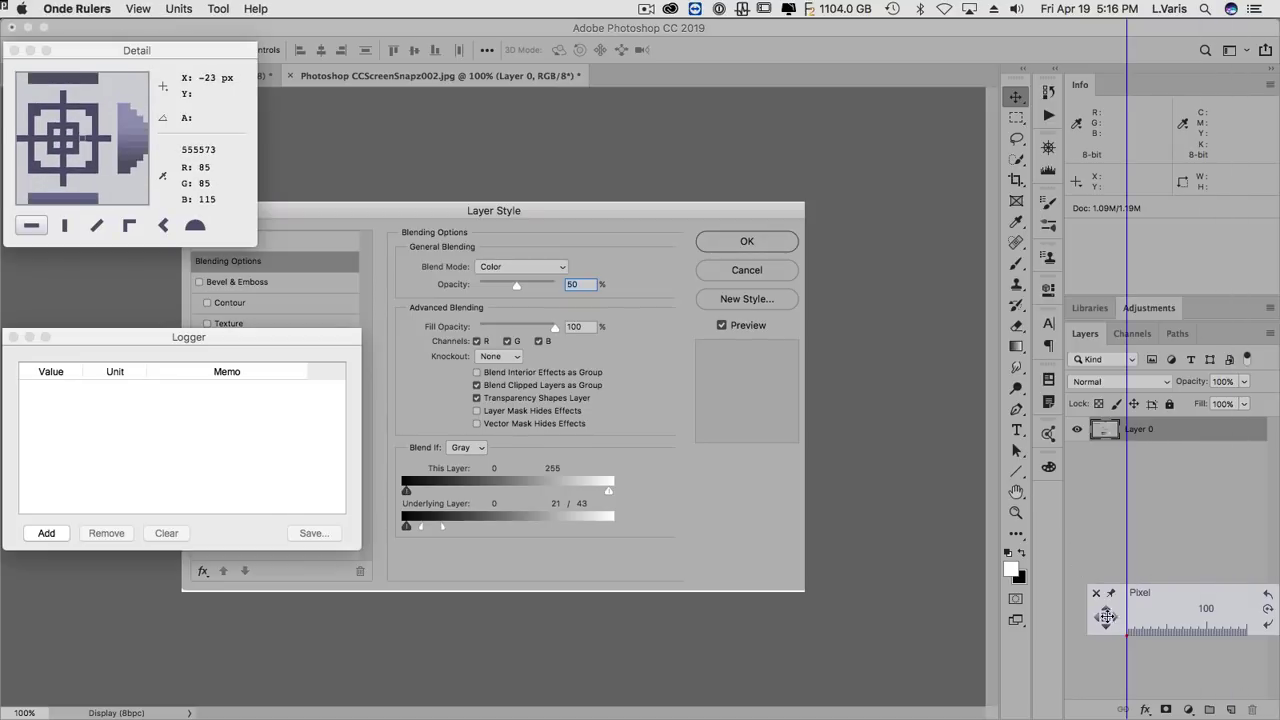
left_click_drag(1106, 617, 379, 585)
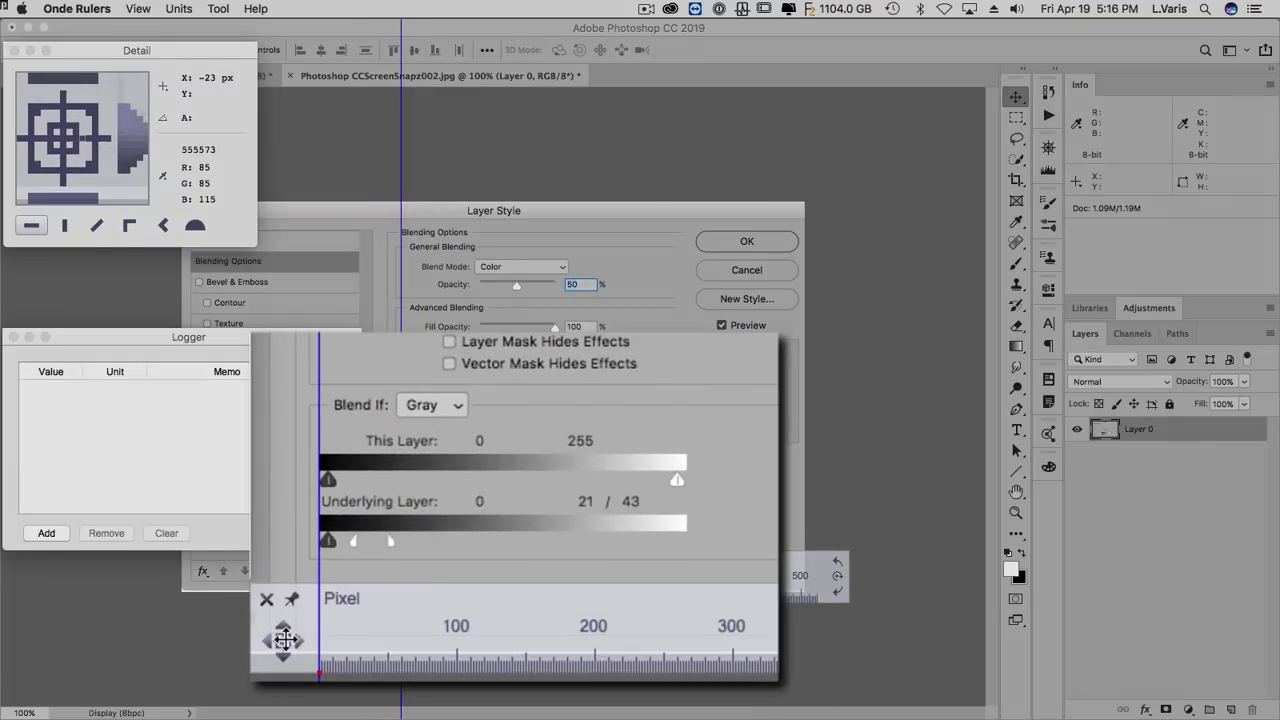
Step: Measure the Blend If gradient's full length and a shorter distance just inside its white end, and close the pixel ruler
left_click_drag(300, 645, 685, 588)
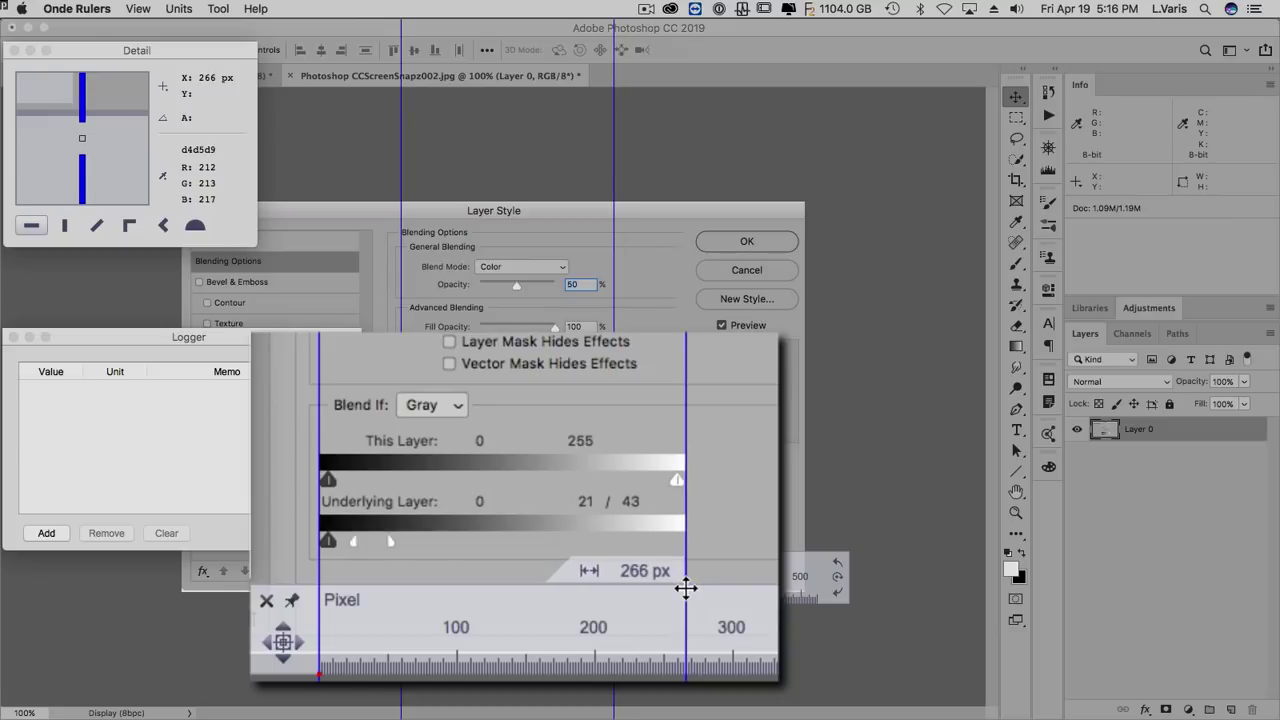
left_click_drag(685, 588, 685, 498)
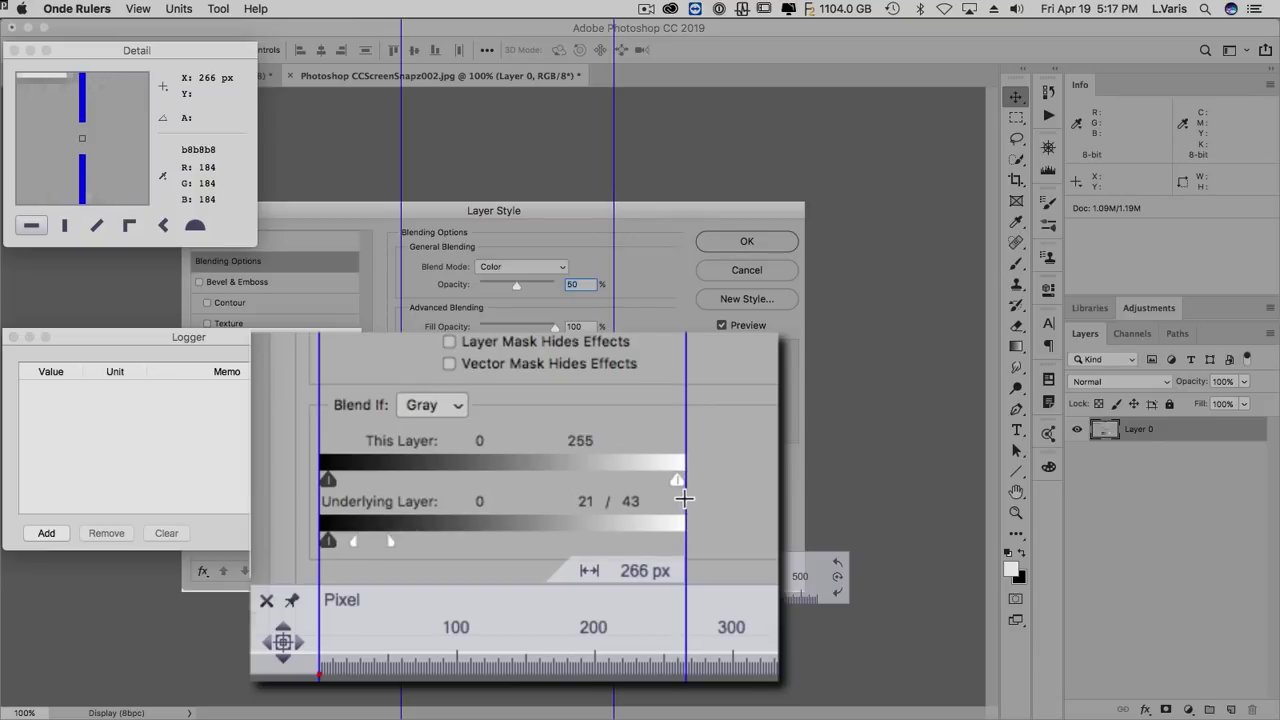
left_click_drag(684, 498, 661, 548)
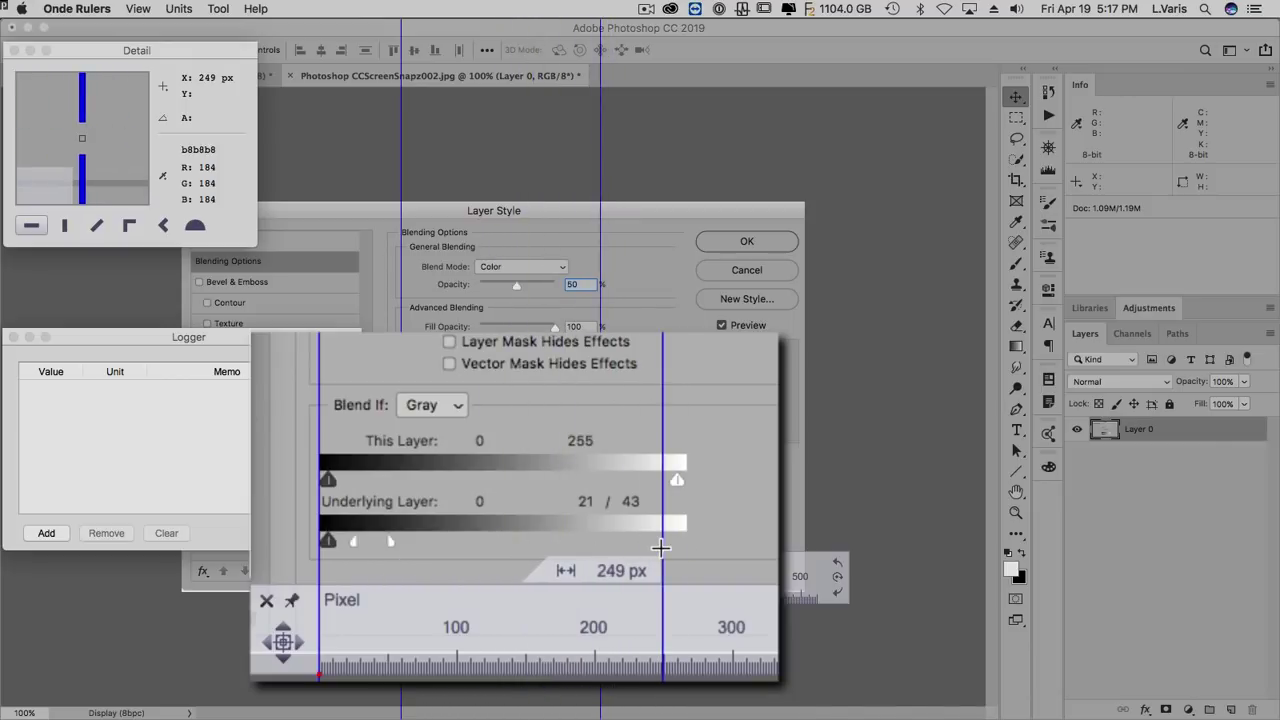
left_click_drag(660, 547, 380, 585)
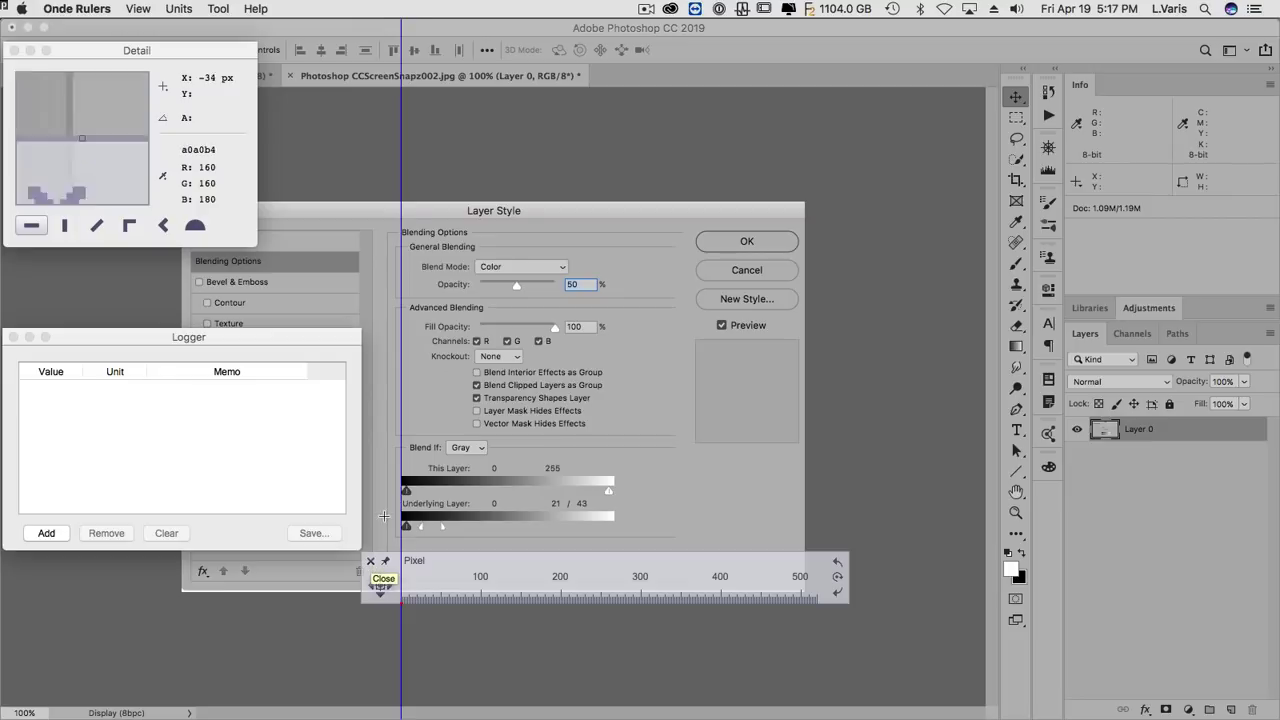
mouse_move(372, 582)
left_mouse_down()
mouse_move(414, 474)
mouse_move(427, 473)
mouse_move(400, 575)
mouse_move(385, 580)
left_mouse_up()
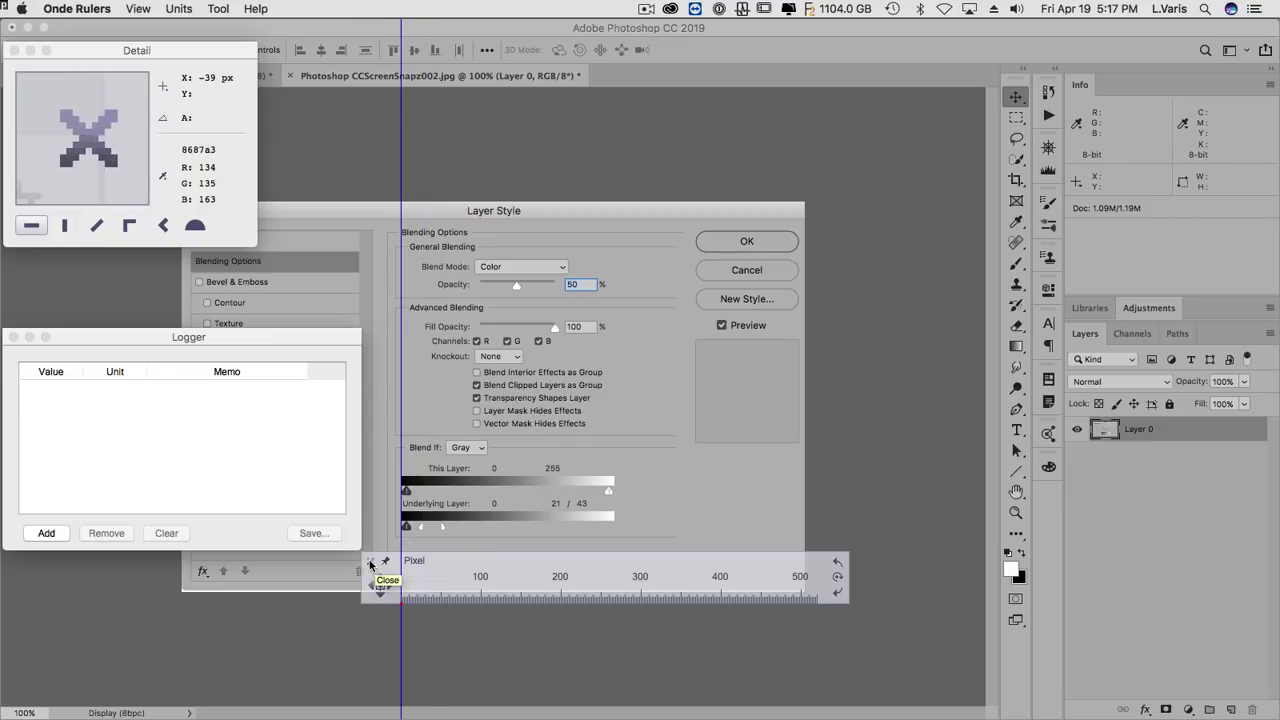
left_click(370, 561)
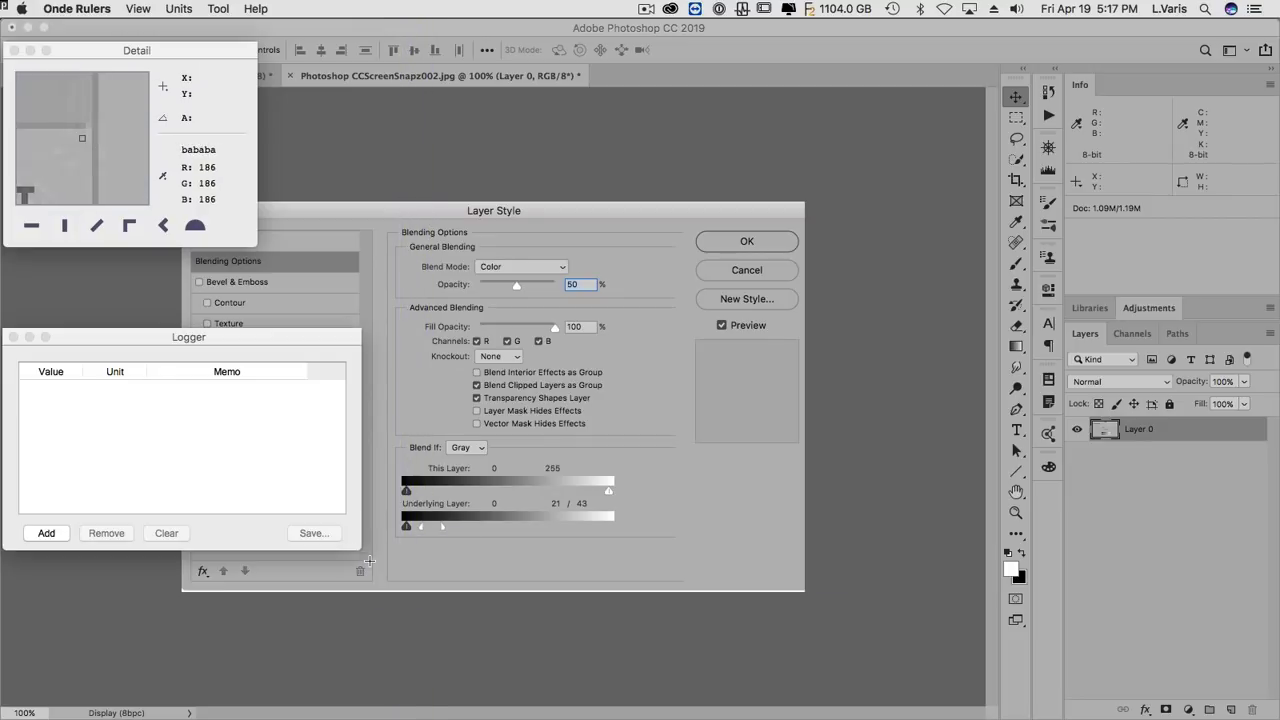
Step: Return to the portrait document in Photoshop, and switch to Lightroom to review the graduated filter's effect settings
left_click(287, 114)
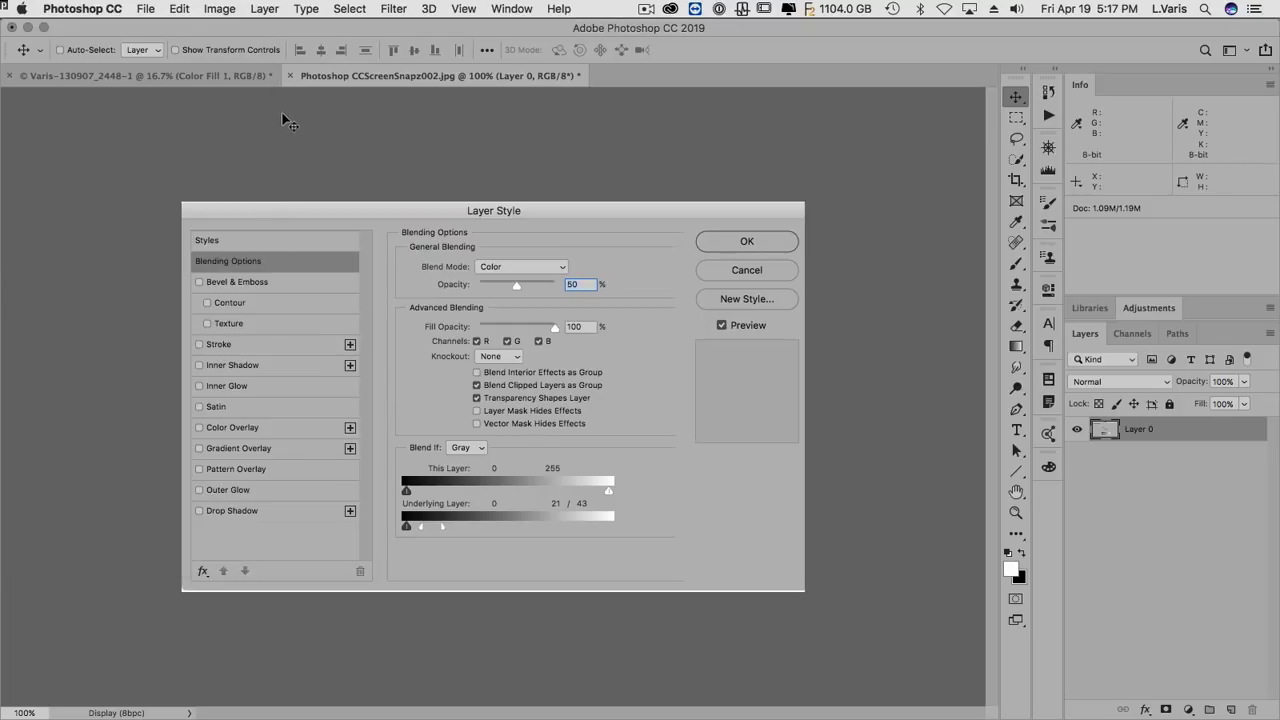
left_click(223, 75)
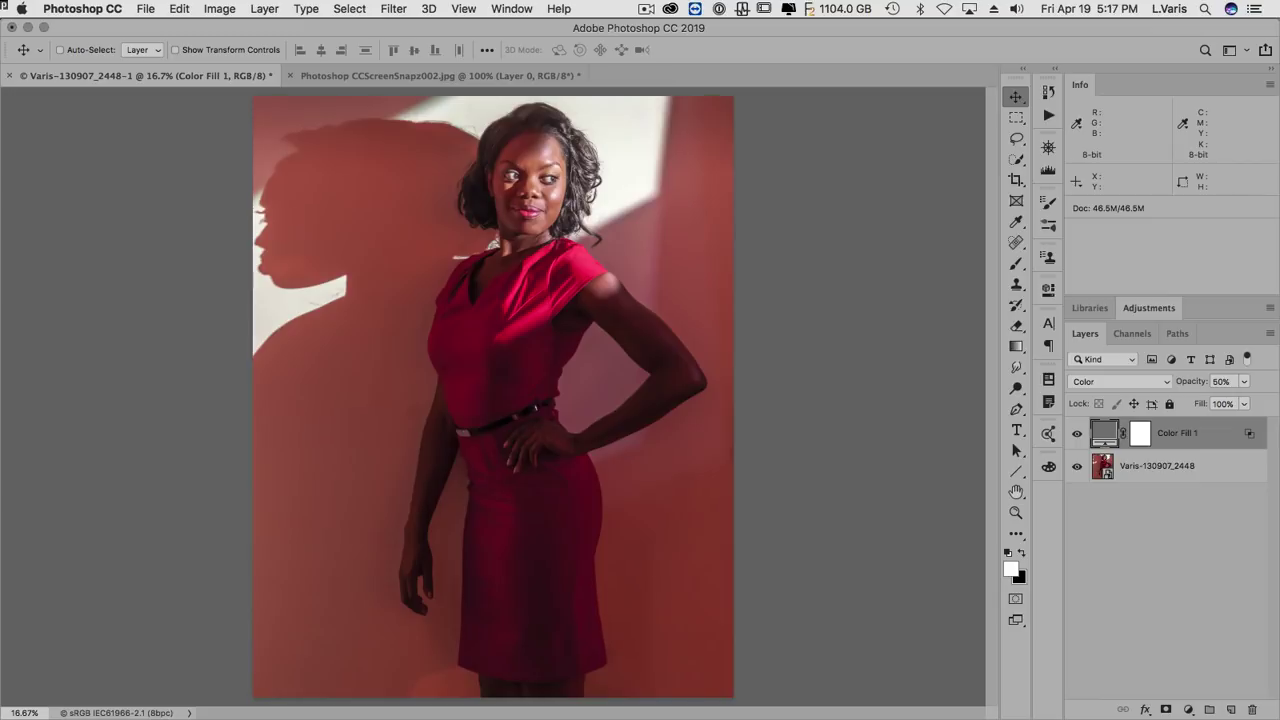
key("super+Tab")
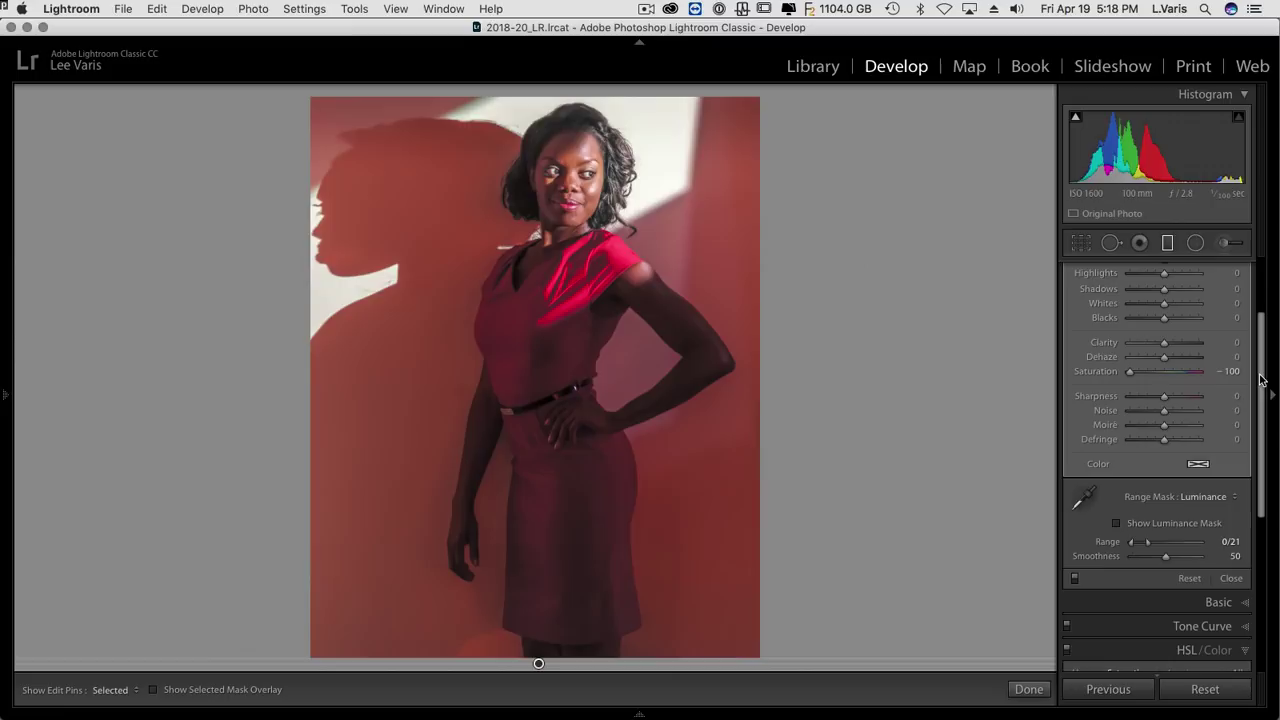
left_click_drag(1262, 372, 1264, 271)
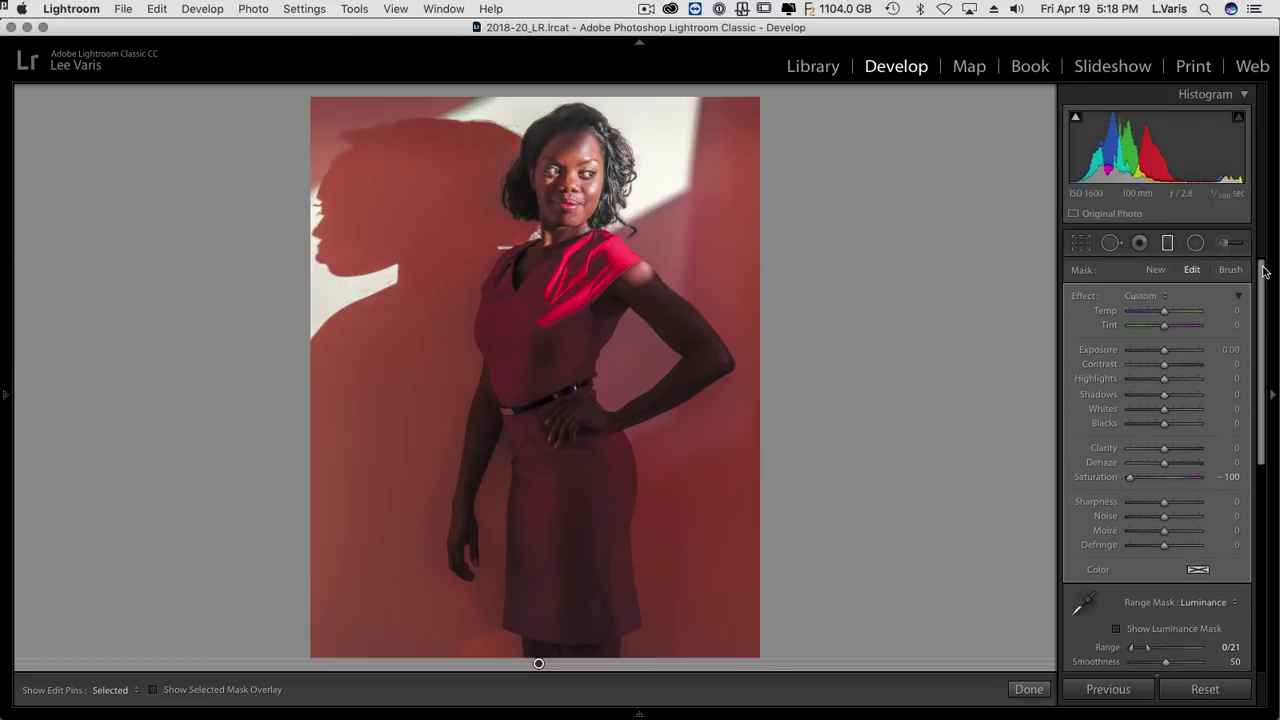